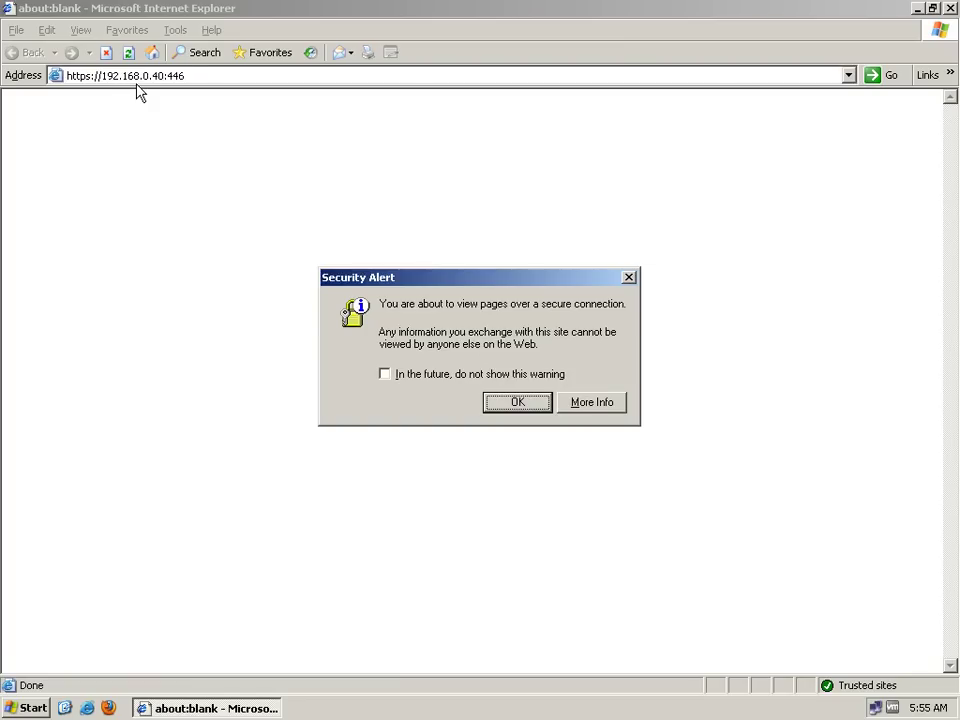
{"action": "key", "text": "Return"}
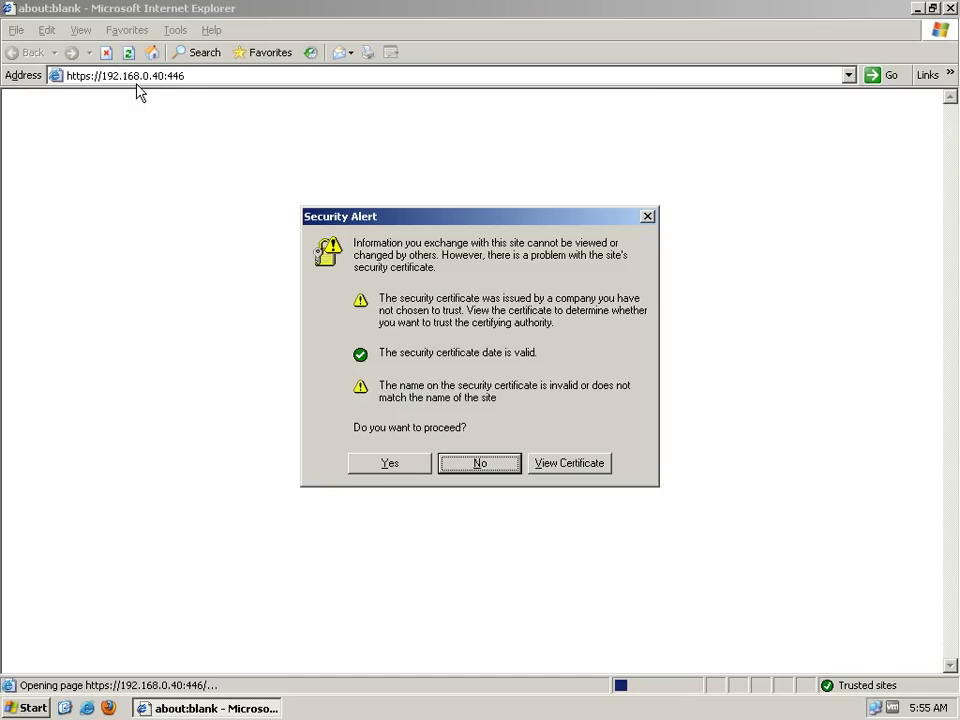
{"action": "key", "text": "Return"}
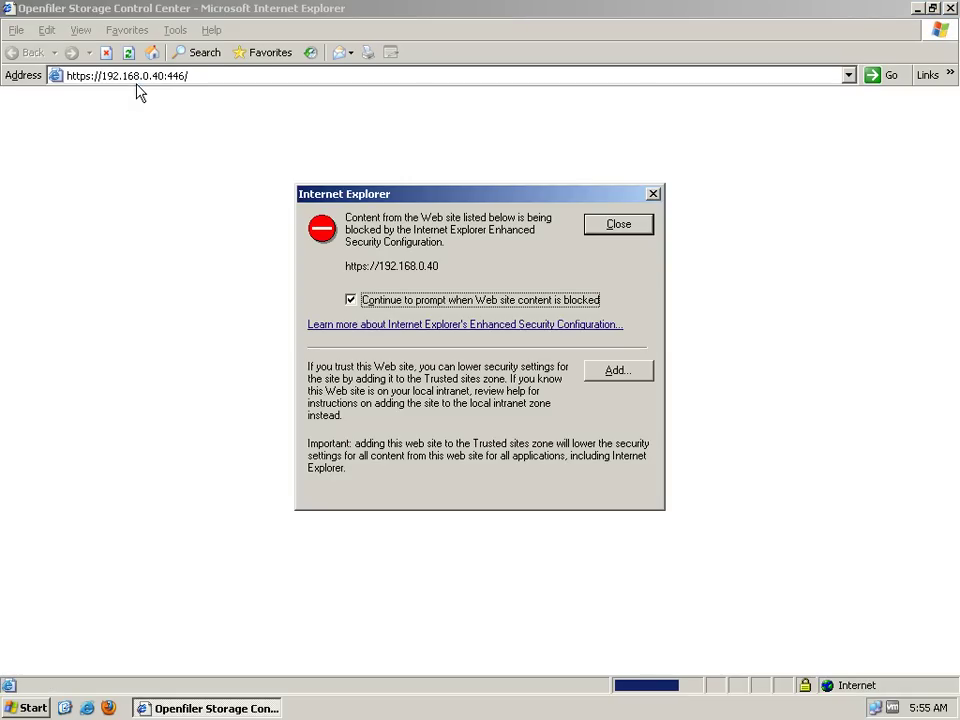
{"action": "key", "text": "alt+a"}
{"action": "key", "text": "Return"}
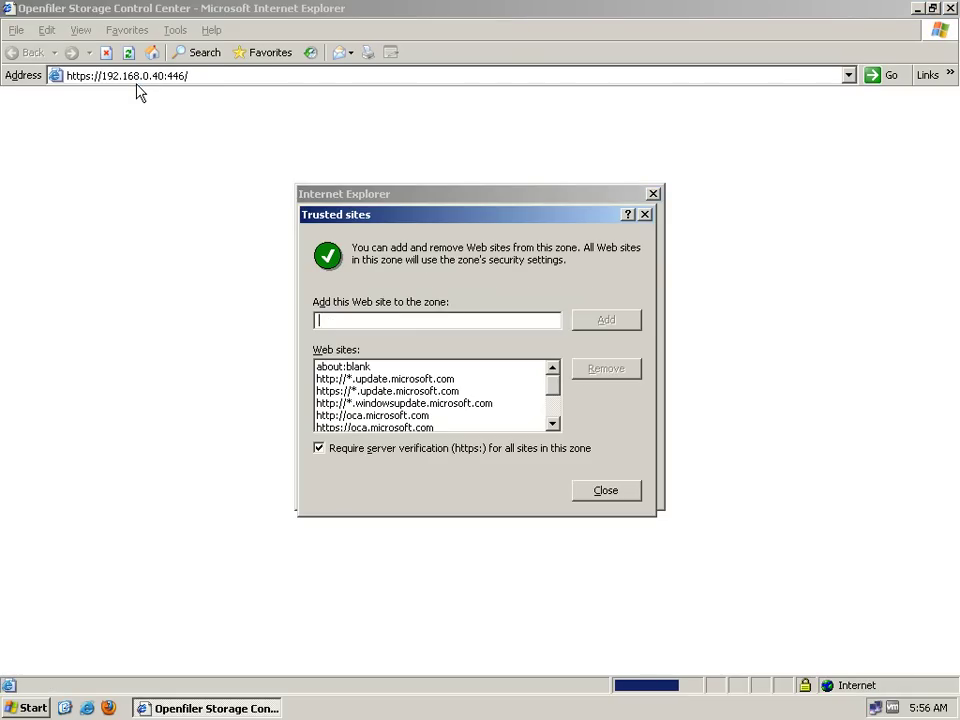
{"action": "key", "text": "Return"}
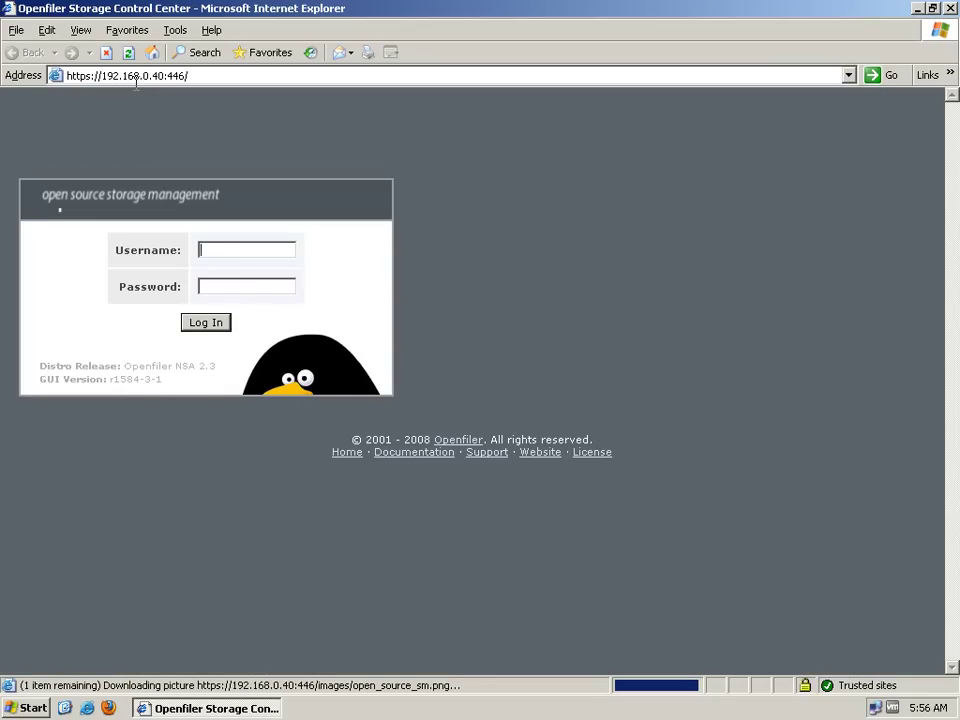
Log in as openfiler with the admin password, declining to save the password
{"action": "type", "text": "openfiler"}
{"action": "key", "text": "Tab"}
{"action": "type", "text": "passwor"}
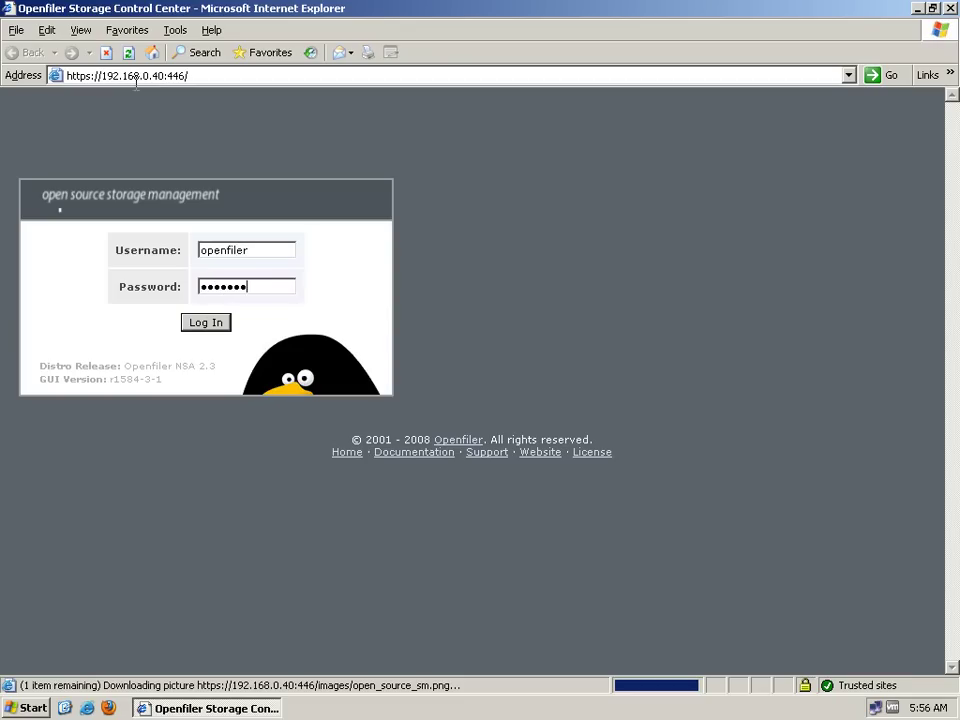
{"action": "key", "text": "BackSpace"}
{"action": "key", "text": "BackSpace"}
{"action": "key", "text": "BackSpace"}
{"action": "key", "text": "BackSpace"}
{"action": "key", "text": "BackSpace"}
{"action": "key", "text": "BackSpace"}
{"action": "key", "text": "BackSpace"}
{"action": "type", "text": "password"}
{"action": "key", "text": "Return"}
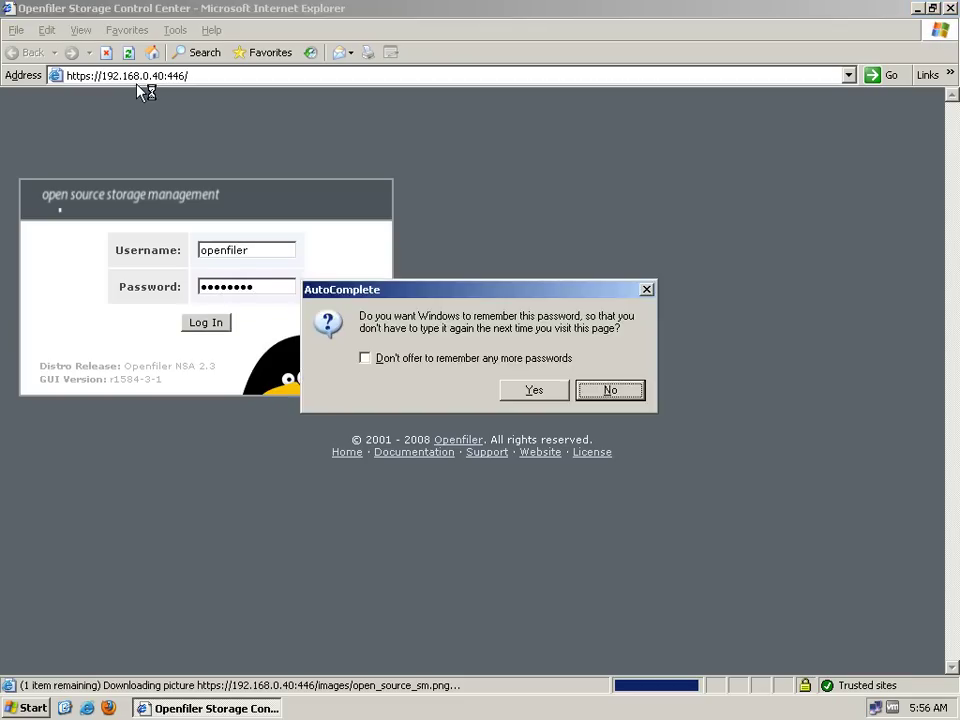
{"action": "key", "text": "Return"}
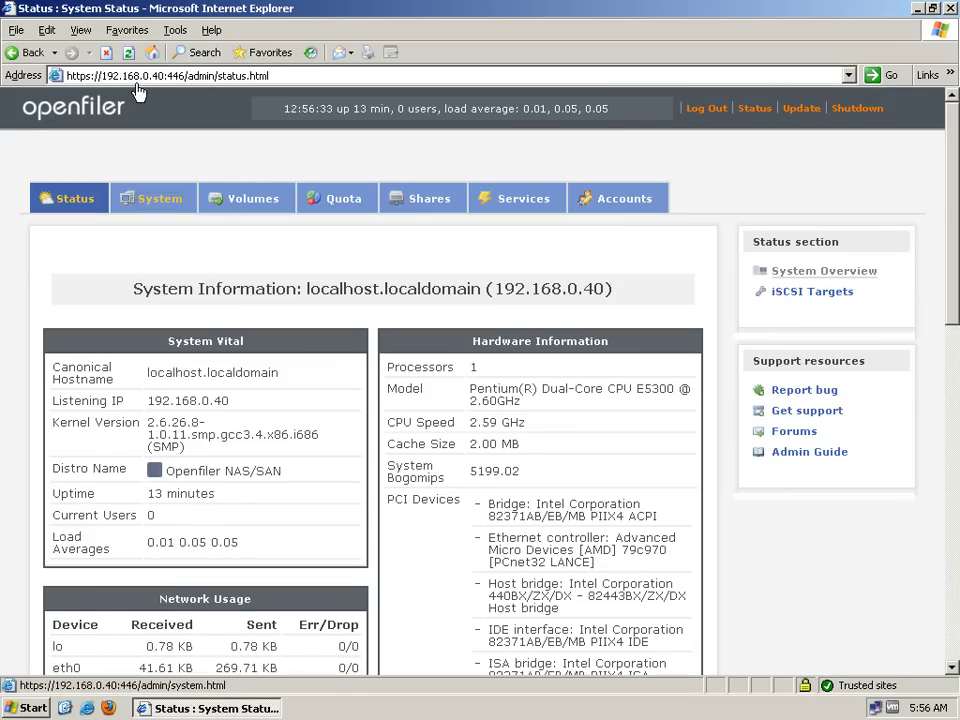
Add network access entry NAC1 for 192.168.0.0 with netmask 255.255.255.0, type Share
{"action": "left_click", "coordinate": [160, 198]}
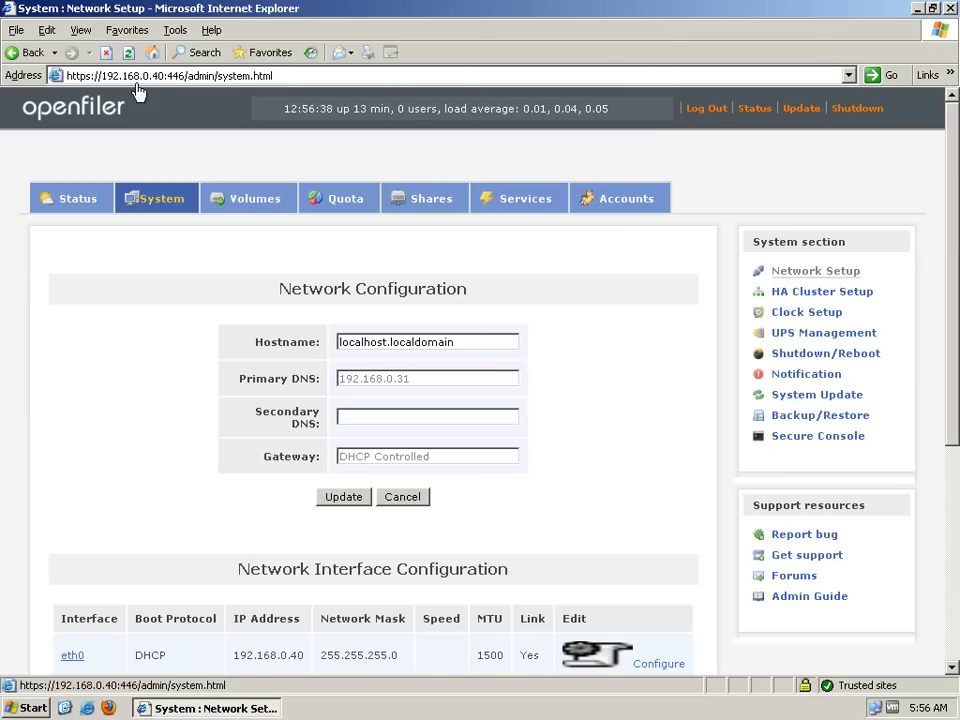
{"action": "scroll", "coordinate": [137, 88], "scroll_direction": "down", "scroll_amount": 5}
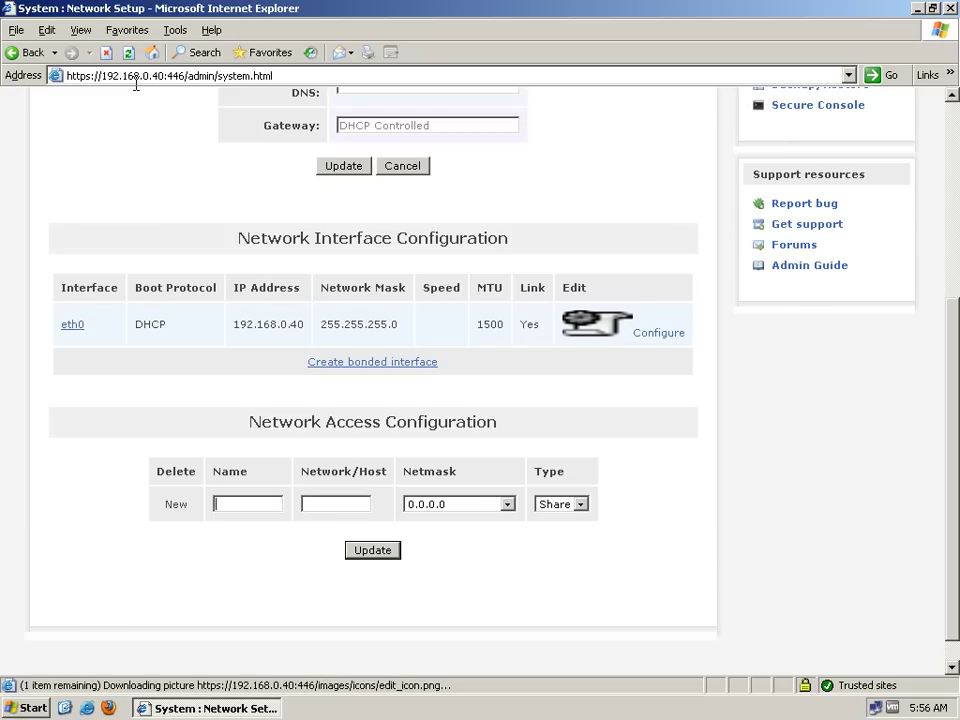
{"action": "type", "text": "NAC1"}
{"action": "type", "text": "192.16"}
{"action": "type", "text": "8.0.0"}
{"action": "key", "text": "Tab"}
{"action": "key", "text": "alt+Down"}
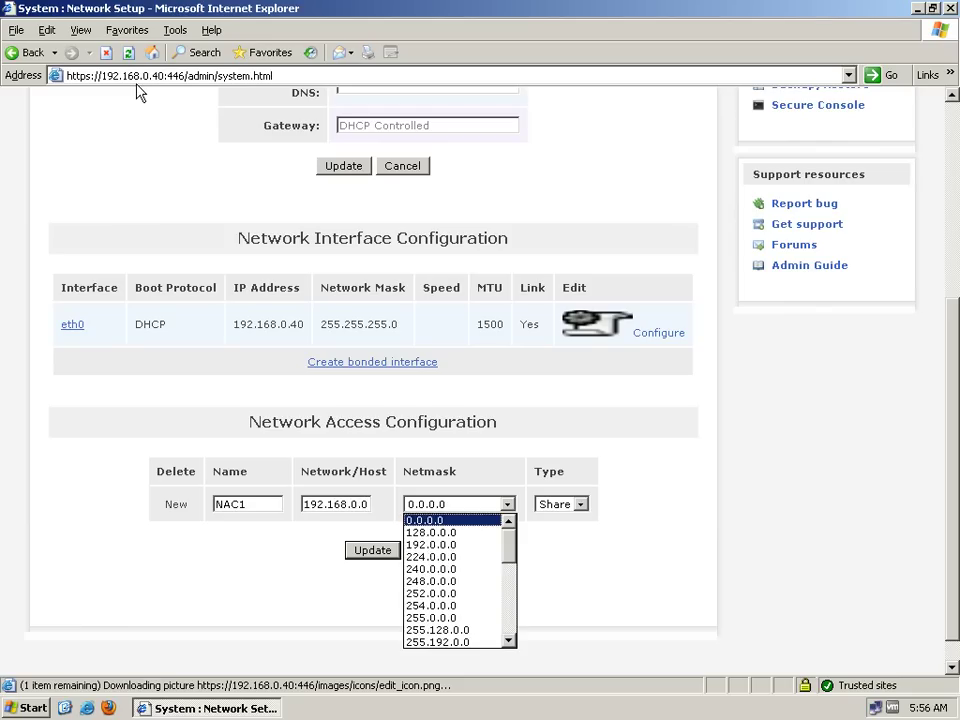
{"action": "key", "text": "Down"}
{"action": "key", "text": "Down"}
{"action": "key", "text": "Down"}
{"action": "key", "text": "Down"}
{"action": "key", "text": "Down"}
{"action": "key", "text": "Down"}
{"action": "key", "text": "Down"}
{"action": "key", "text": "Down"}
{"action": "key", "text": "Down"}
{"action": "key", "text": "Down"}
{"action": "key", "text": "Down"}
{"action": "key", "text": "Down"}
{"action": "key", "text": "Down"}
{"action": "key", "text": "Down"}
{"action": "key", "text": "Down"}
{"action": "key", "text": "Down"}
{"action": "key", "text": "Down"}
{"action": "key", "text": "Down"}
{"action": "key", "text": "Down"}
{"action": "key", "text": "Down"}
{"action": "key", "text": "Down"}
{"action": "key", "text": "Down"}
{"action": "key", "text": "Down"}
{"action": "key", "text": "Down"}
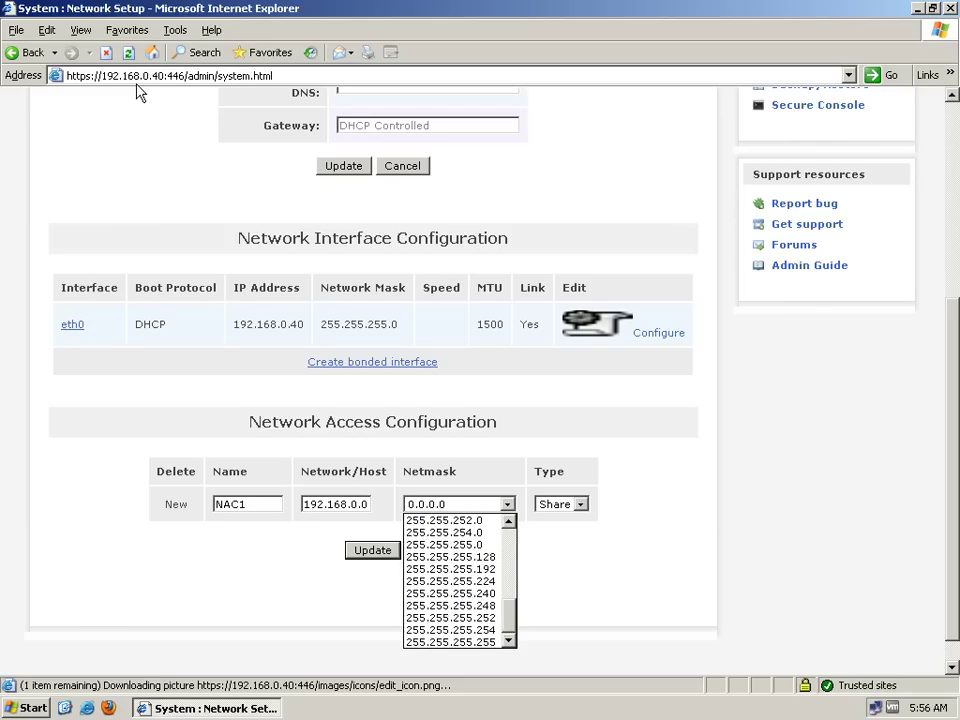
{"action": "key", "text": "Return"}
{"action": "key", "text": "shift+Tab"}
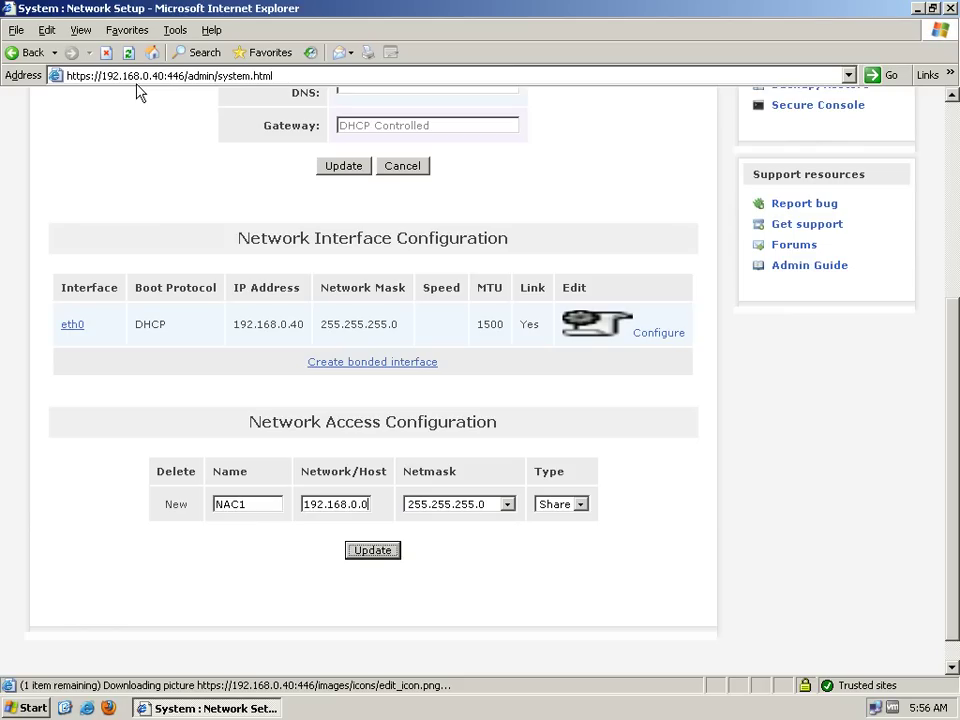
{"action": "key", "text": "Return"}
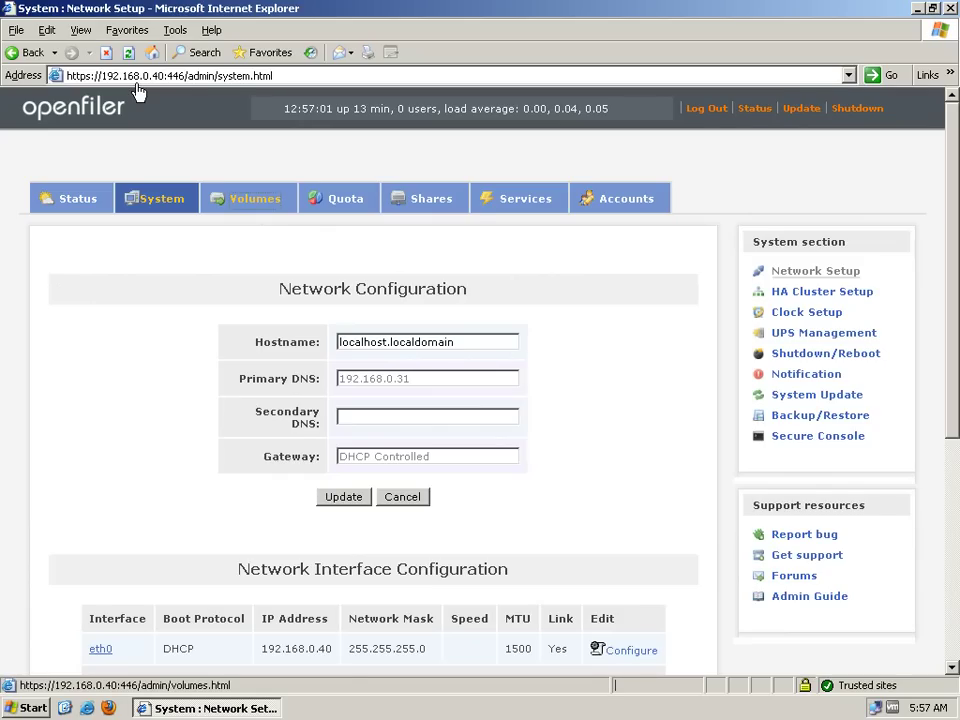
Create a primary physical volume partition on /dev/sdb spanning cylinders 1–1305
{"action": "left_click", "coordinate": [247, 198]}
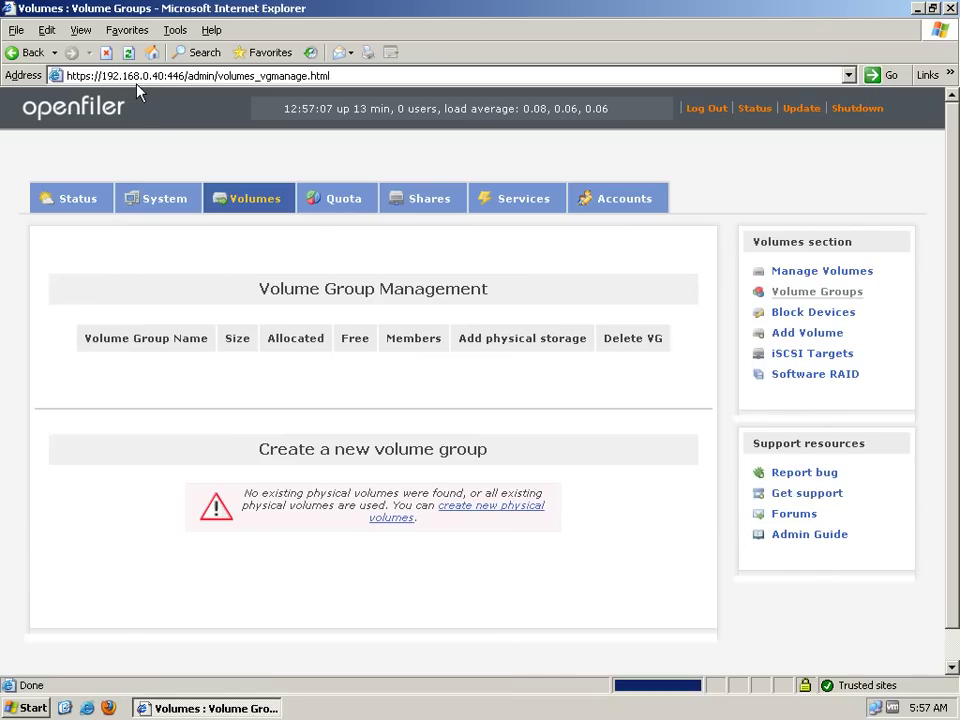
{"action": "left_click", "coordinate": [813, 312]}
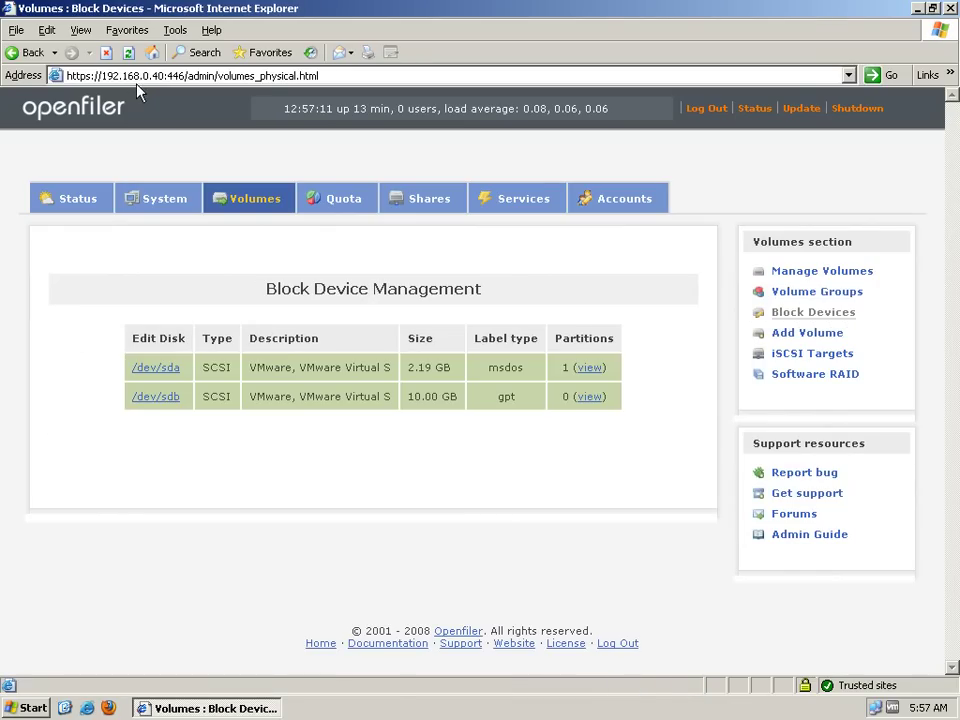
{"action": "left_click", "coordinate": [156, 396]}
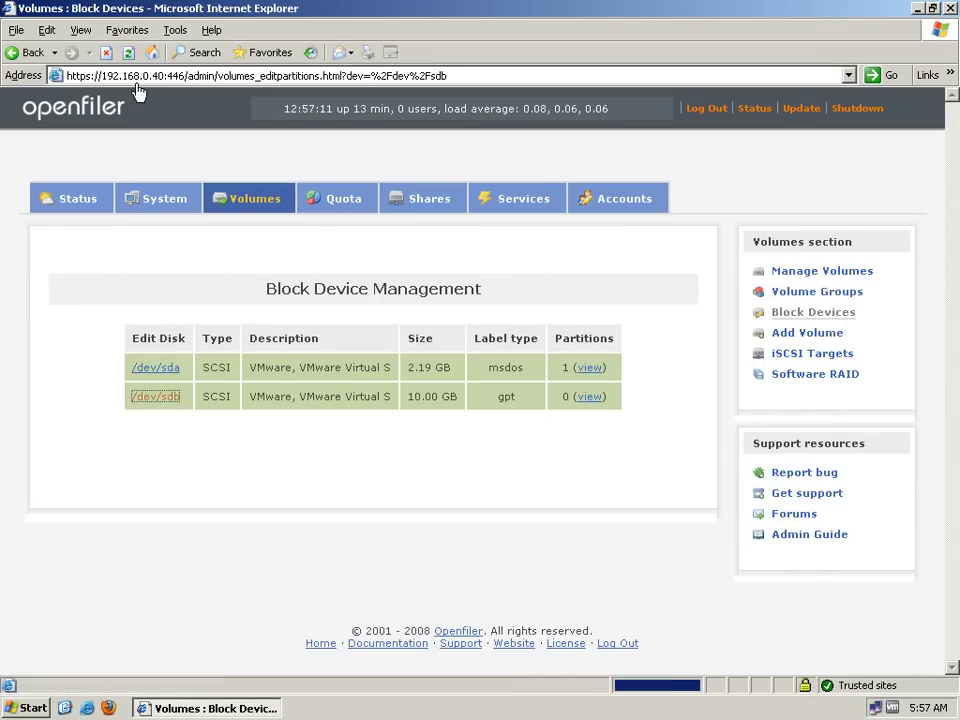
{"action": "scroll", "coordinate": [138, 91], "scroll_direction": "down", "scroll_amount": 5}
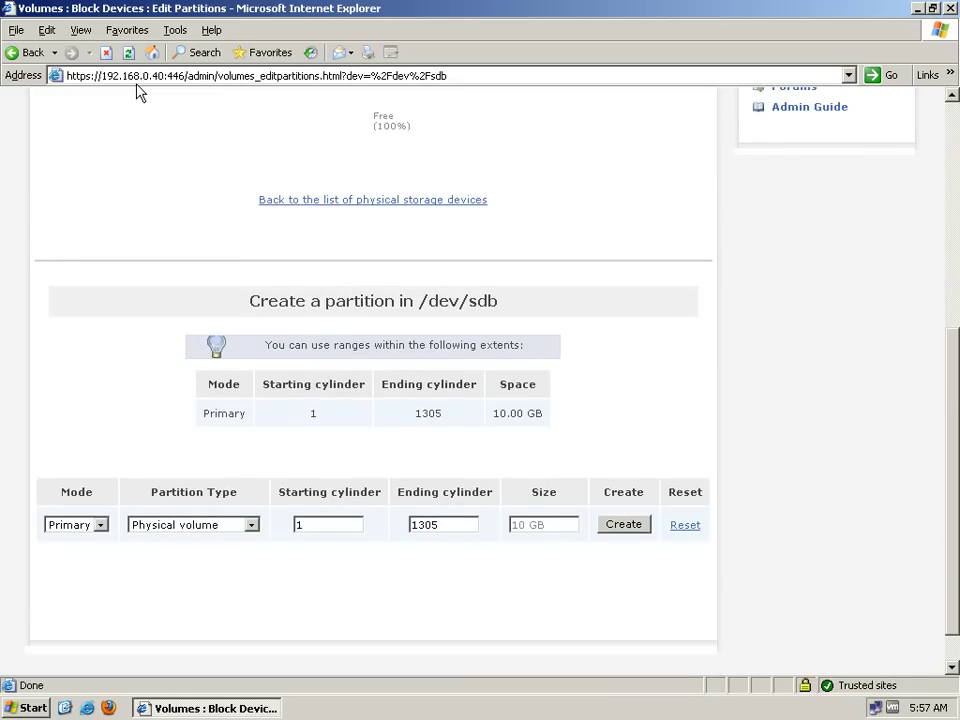
{"action": "key", "text": "Return"}
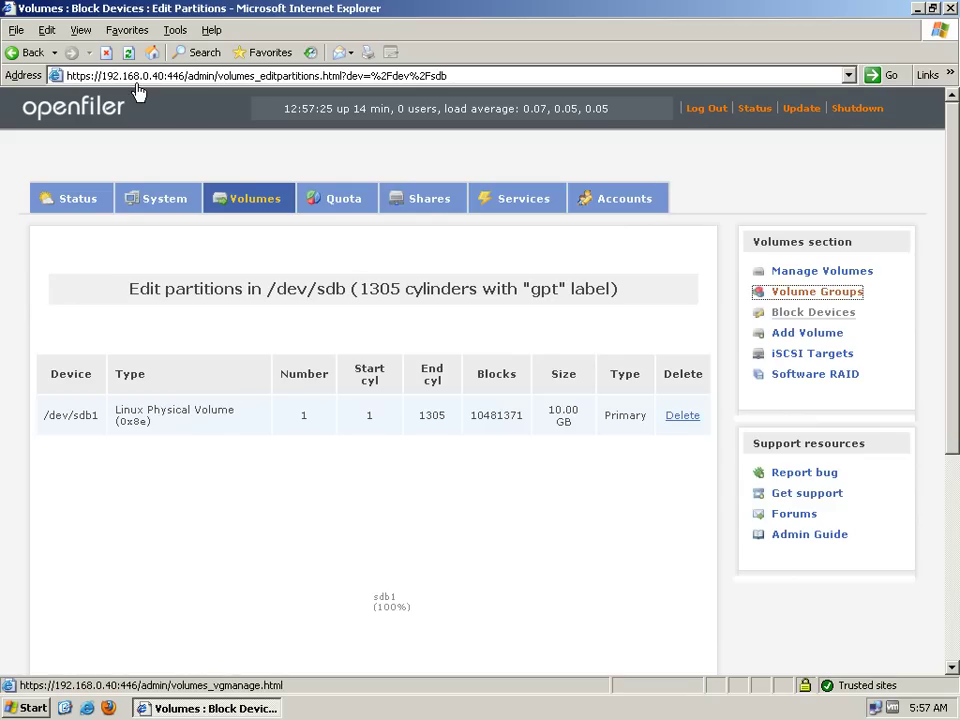
Create volume group VG1 using physical volume /dev/sdb1
{"action": "left_click", "coordinate": [817, 291]}
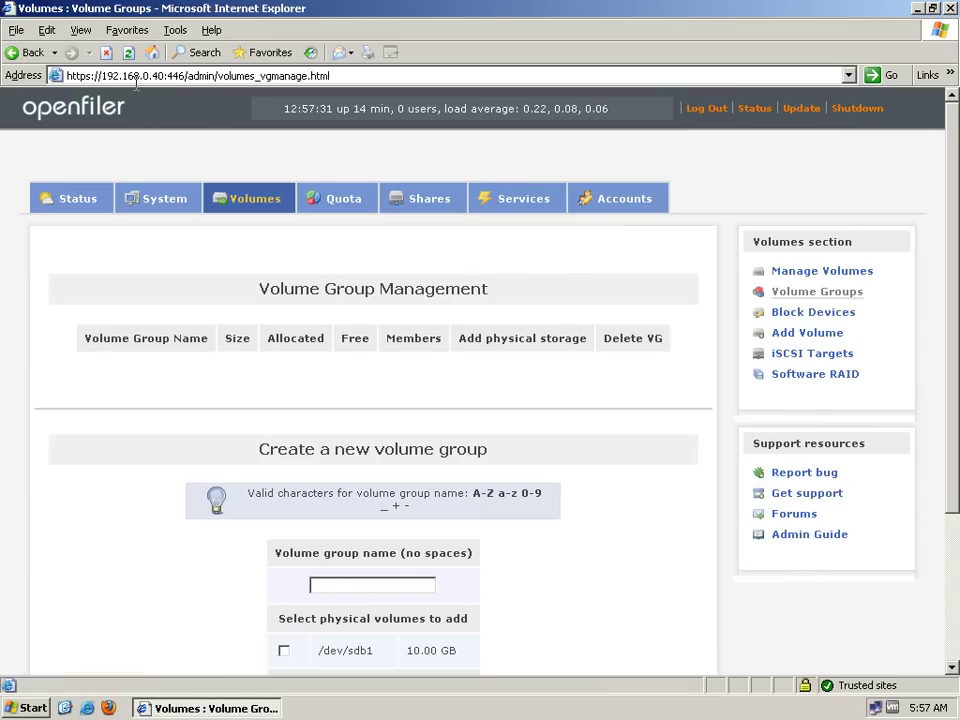
{"action": "type", "text": "VG1"}
{"action": "key", "text": "Tab"}
{"action": "key", "text": "space"}
{"action": "key", "text": "Tab"}
{"action": "key", "text": "Return"}
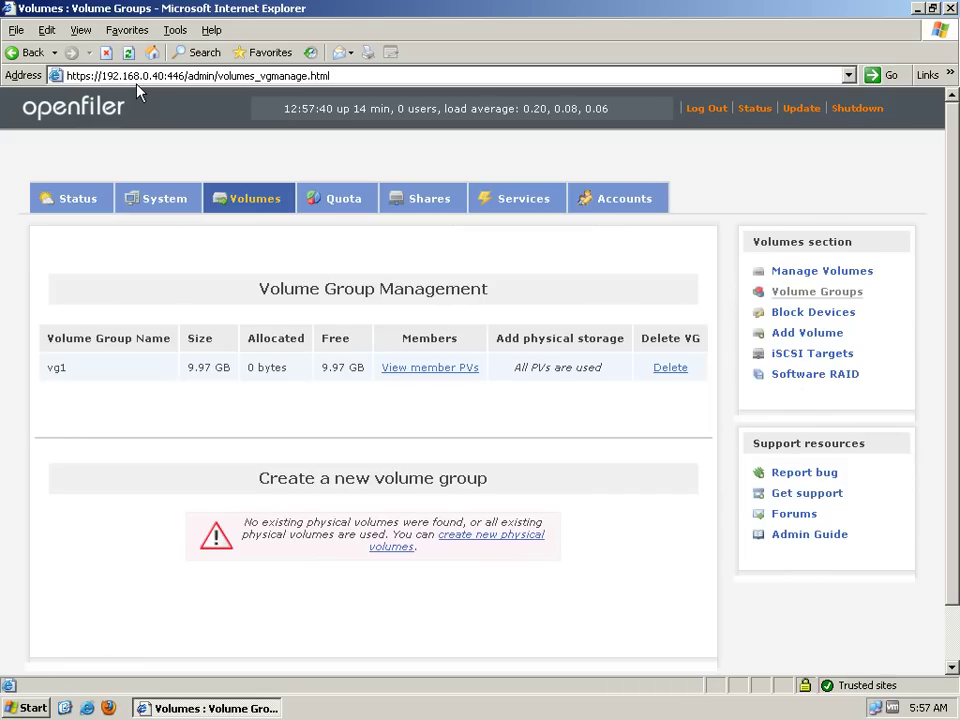
Return to Volume Group Management to review vg1 at 9.97 GB free
{"action": "key", "text": "Return"}
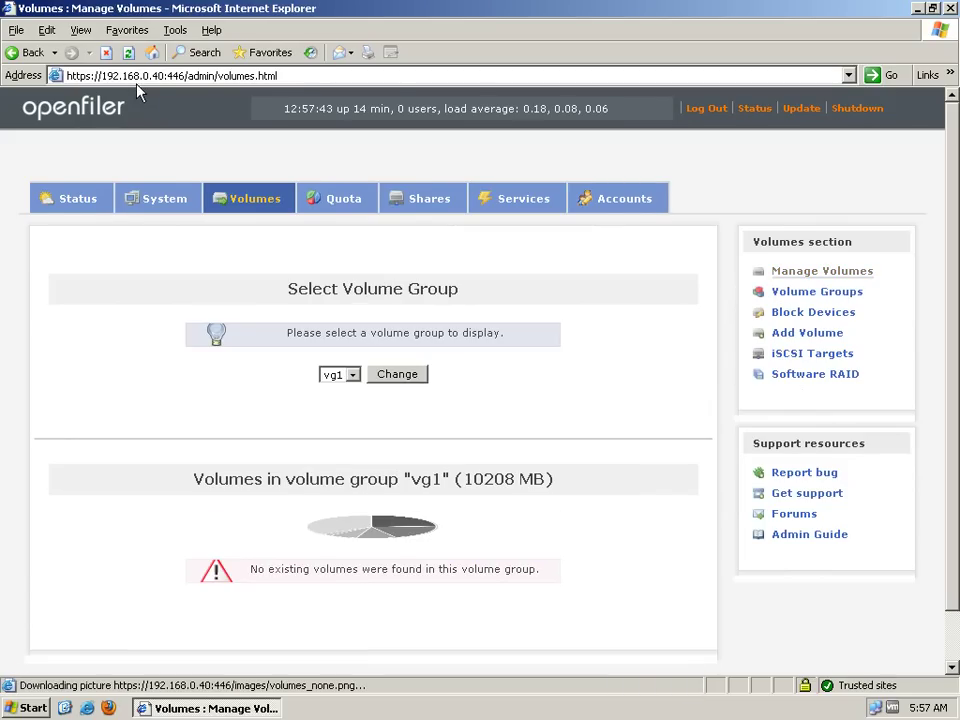
{"action": "scroll", "coordinate": [139, 92], "scroll_direction": "down", "scroll_amount": 1}
{"action": "key", "text": "shift+Tab"}
{"action": "key", "text": "shift+Tab"}
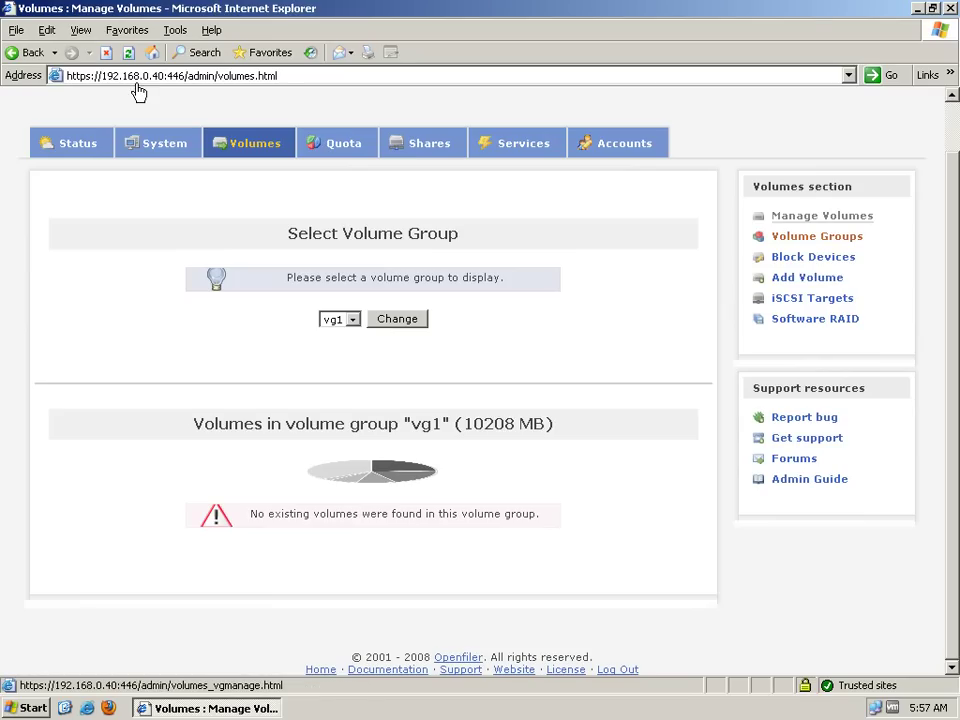
{"action": "key", "text": "shift+Tab"}
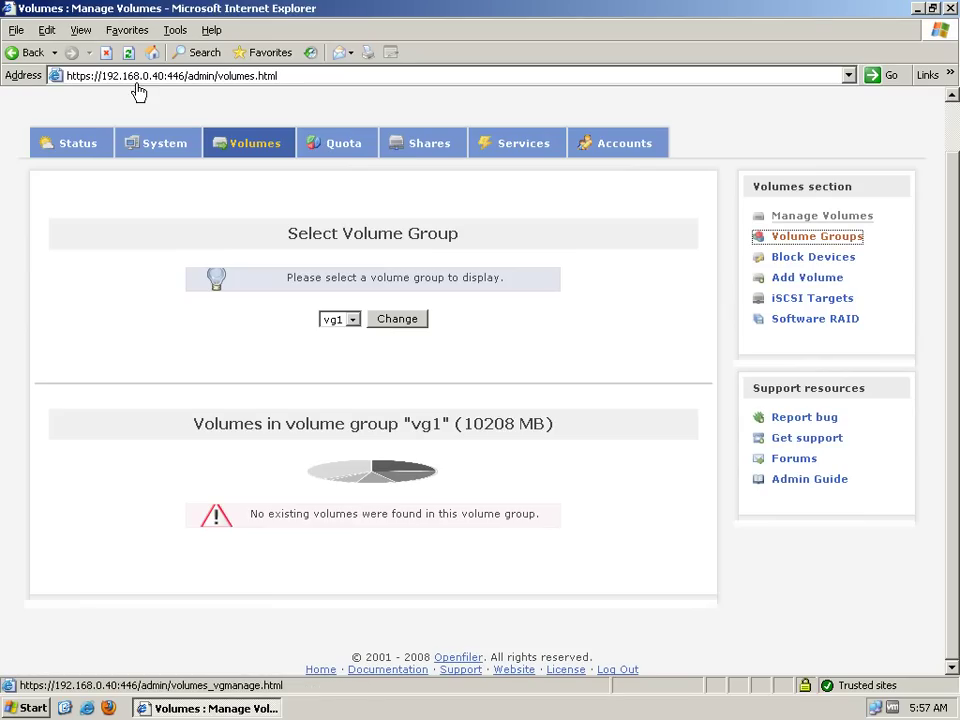
{"action": "key", "text": "Return"}
{"action": "key", "text": "Tab"}
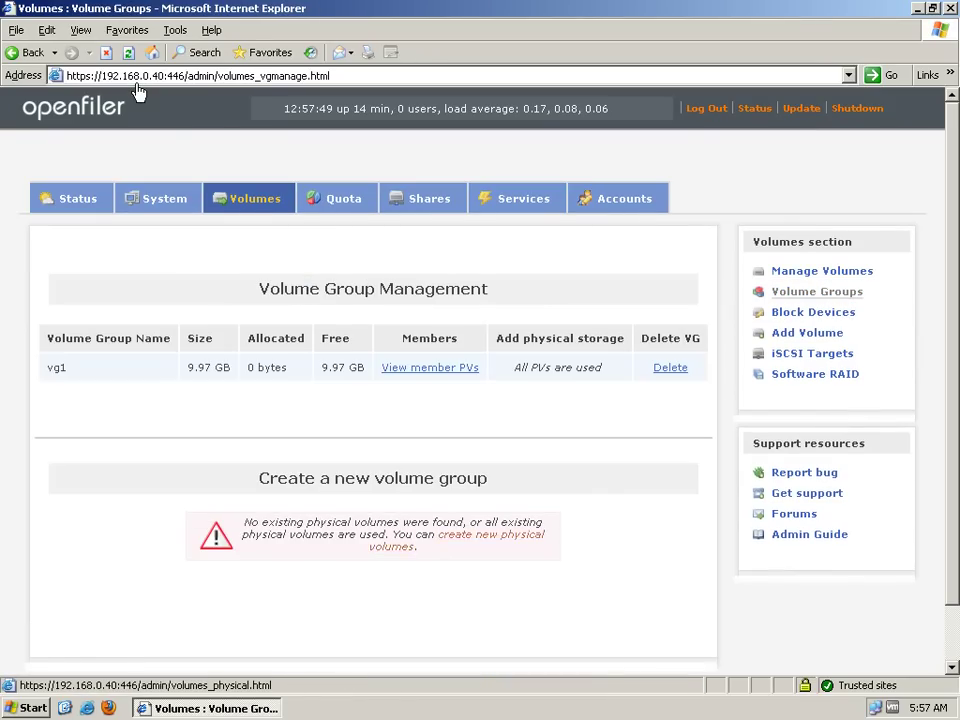
{"action": "key", "text": "Return"}
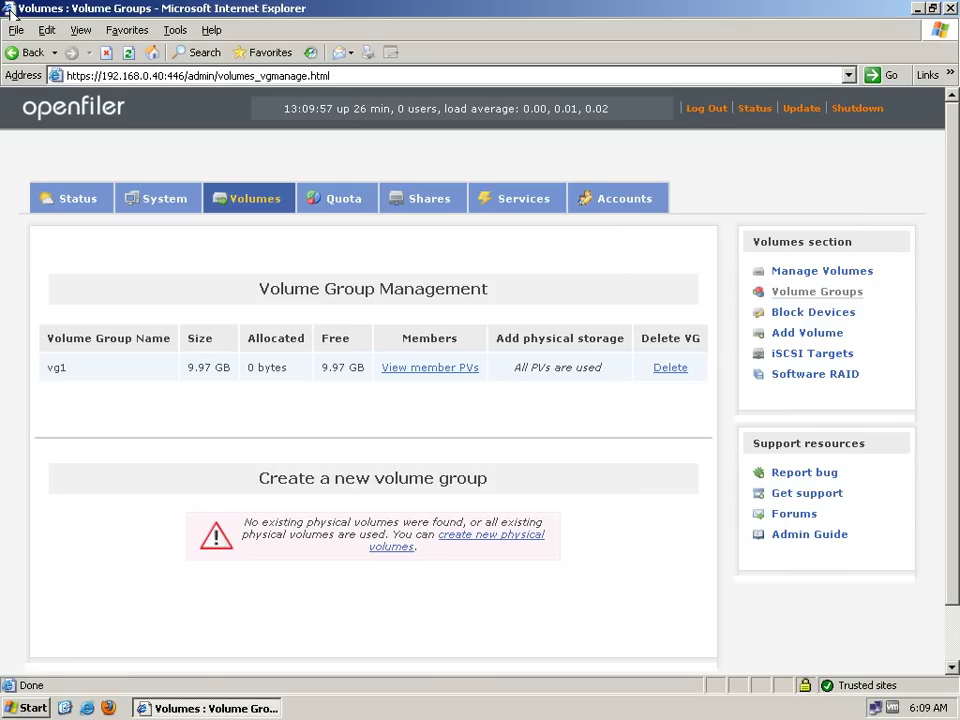
Start a new volume named Volume1 with description Volume1
{"action": "left_click", "coordinate": [806, 332]}
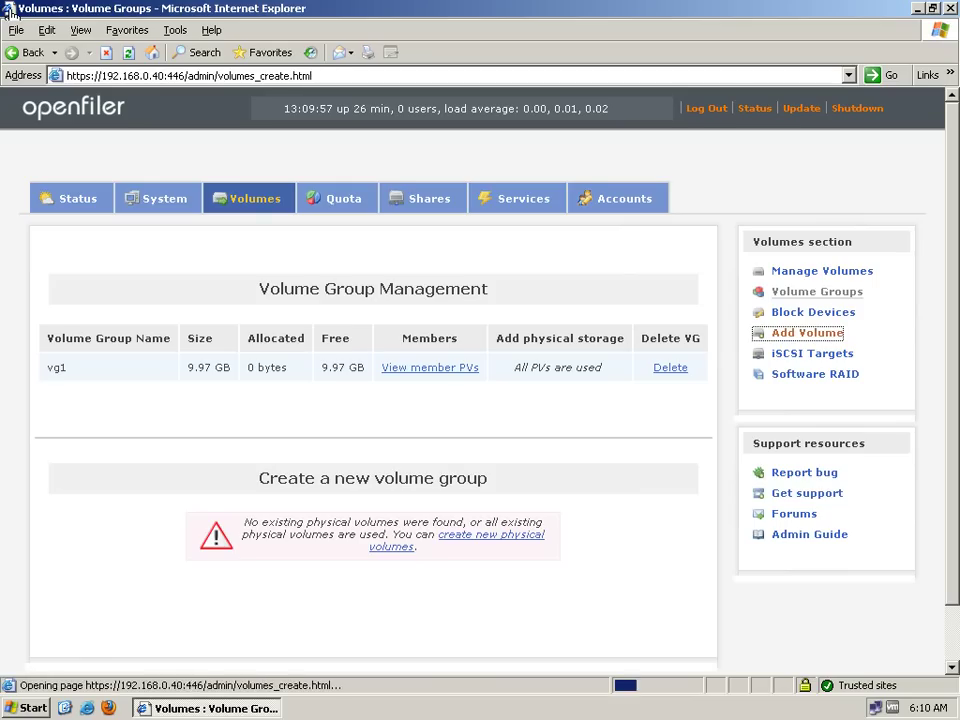
{"action": "scroll", "coordinate": [372, 380], "scroll_direction": "down", "scroll_amount": 5}
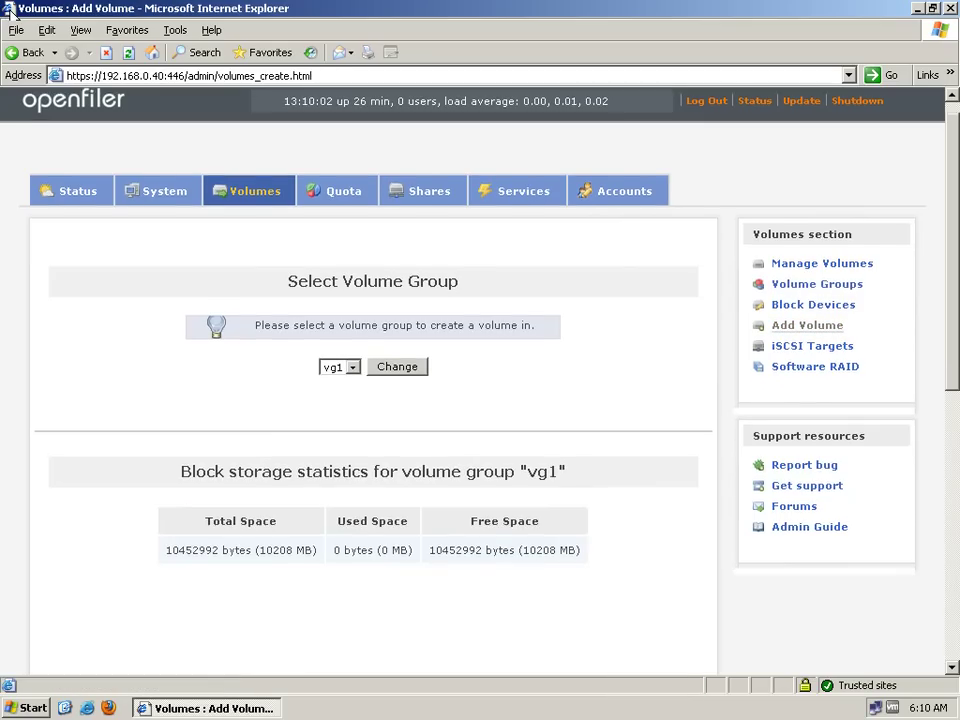
{"action": "left_click", "coordinate": [565, 310]}
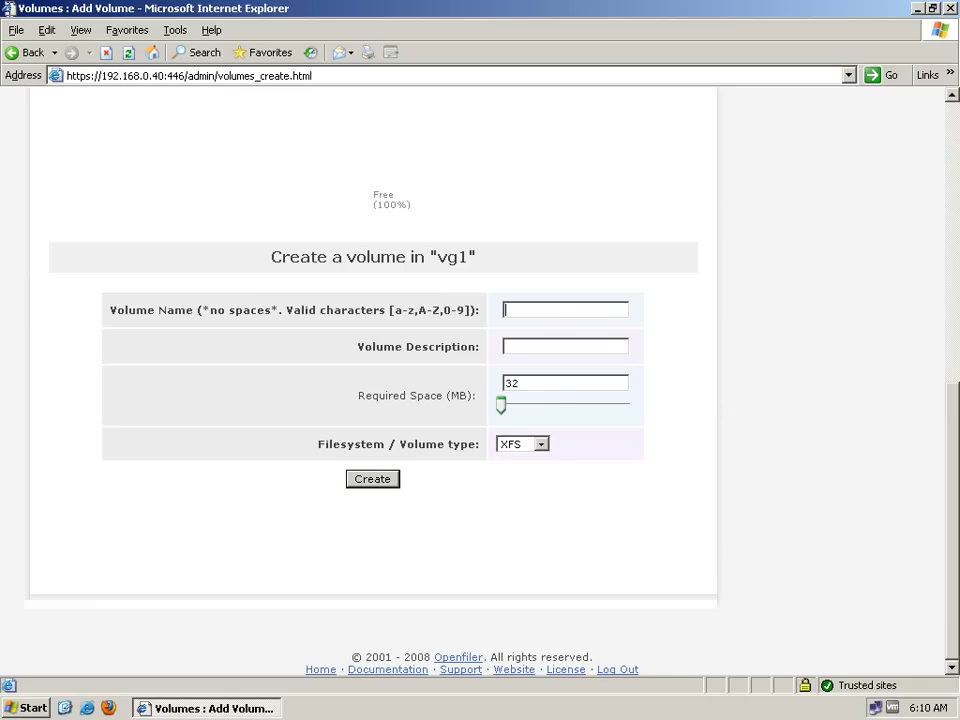
{"action": "type", "text": "Volume1"}
{"action": "key", "text": "ctrl+a"}
{"action": "key", "text": "ctrl+c"}
{"action": "key", "text": "Tab"}
{"action": "key", "text": "ctrl+v"}
Allocate the full 10208 MB, set the type to iSCSI, and create Volume1
{"action": "left_click_drag", "start_coordinate": [501, 405], "coordinate": [631, 405]}
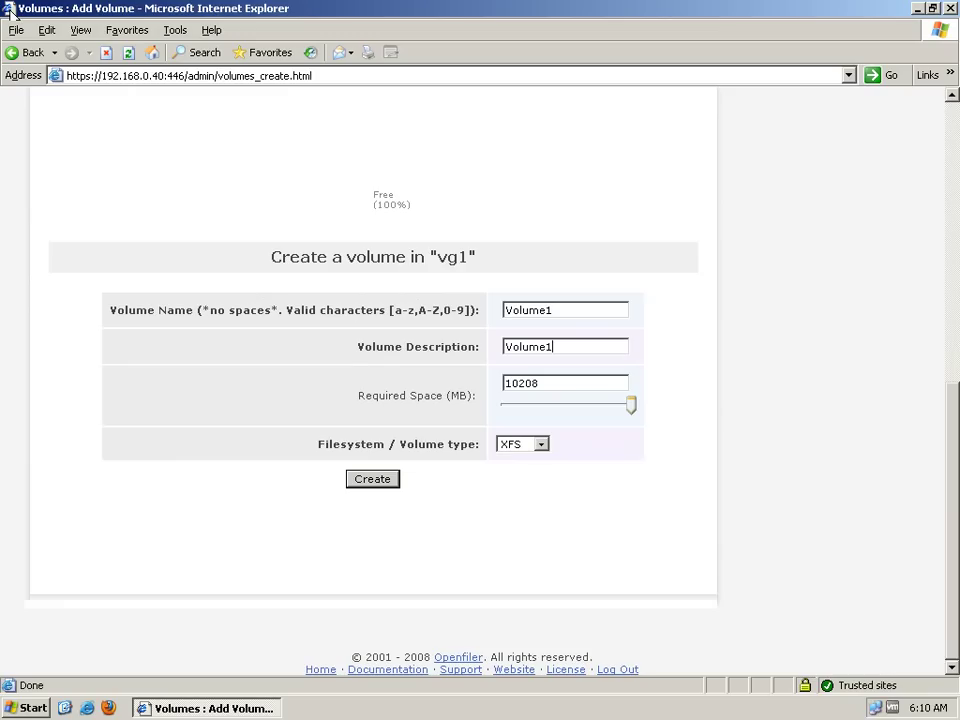
{"action": "key", "text": "alt+Down"}
{"action": "key", "text": "Down"}
{"action": "key", "text": "Down"}
{"action": "key", "text": "Return"}
{"action": "key", "text": "Return"}
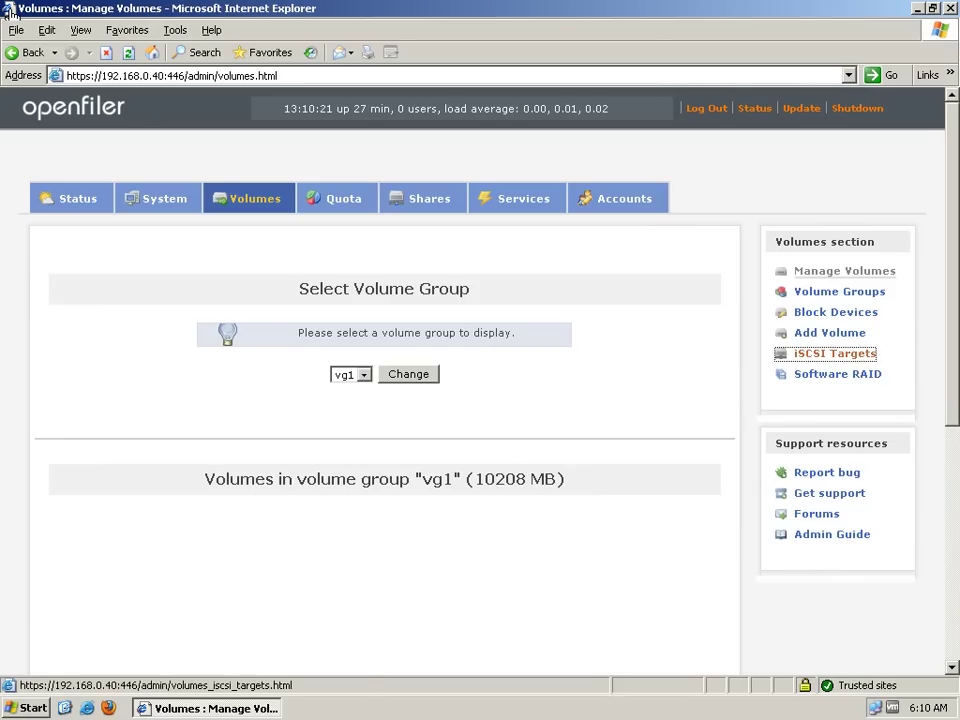
Open iSCSI Targets and check its empty LUN Mapping section
{"action": "left_click", "coordinate": [835, 353]}
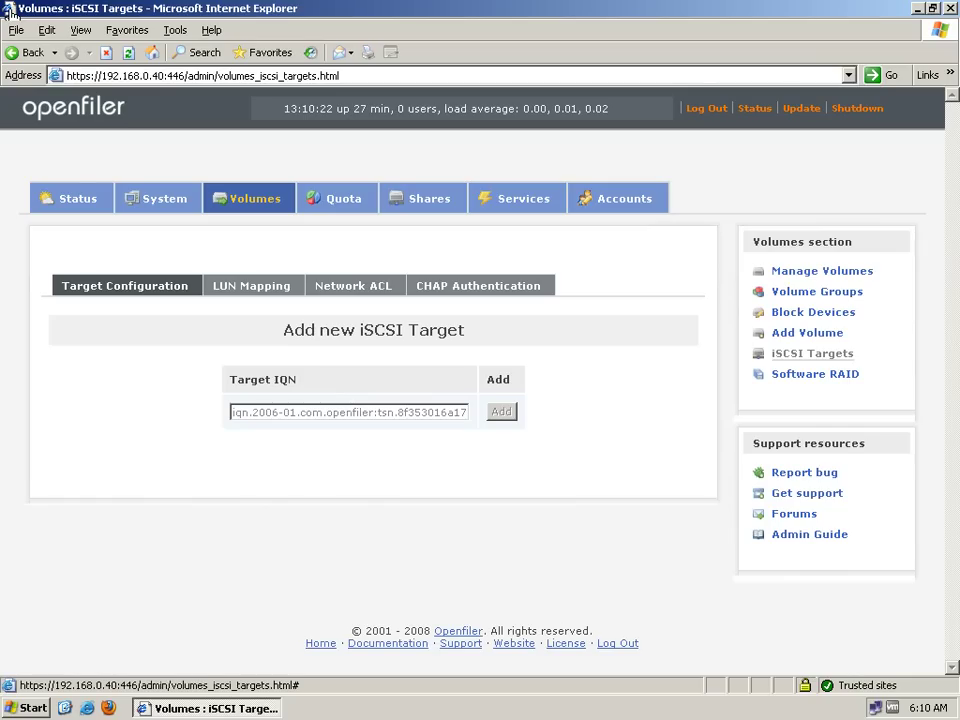
{"action": "left_click", "coordinate": [251, 286]}
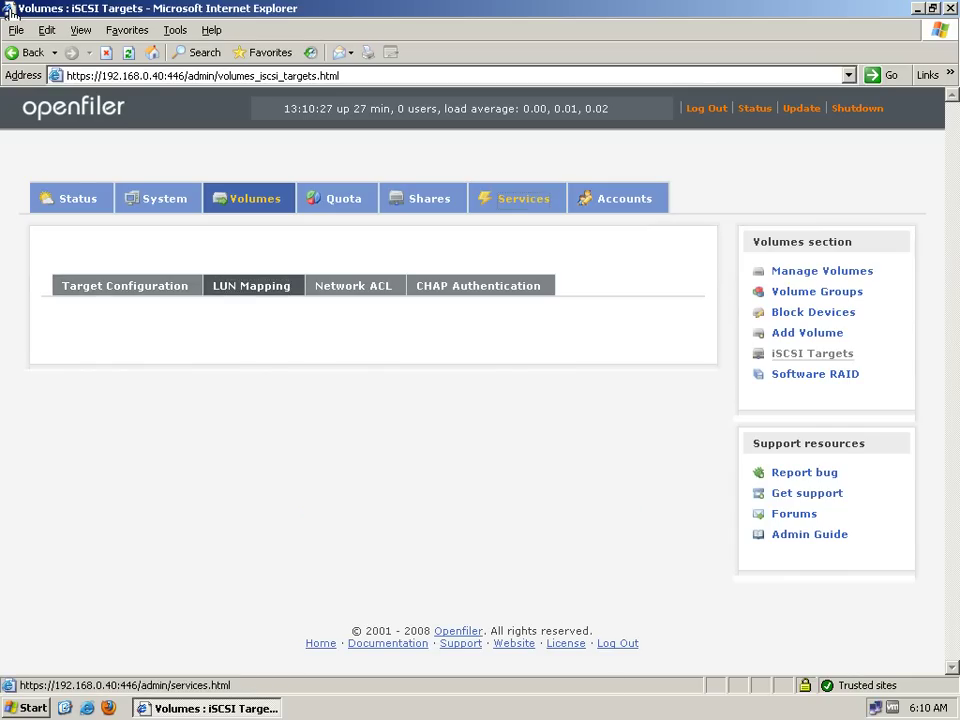
Enable the iSCSI target server on the Manage Services page
{"action": "left_click", "coordinate": [523, 198]}
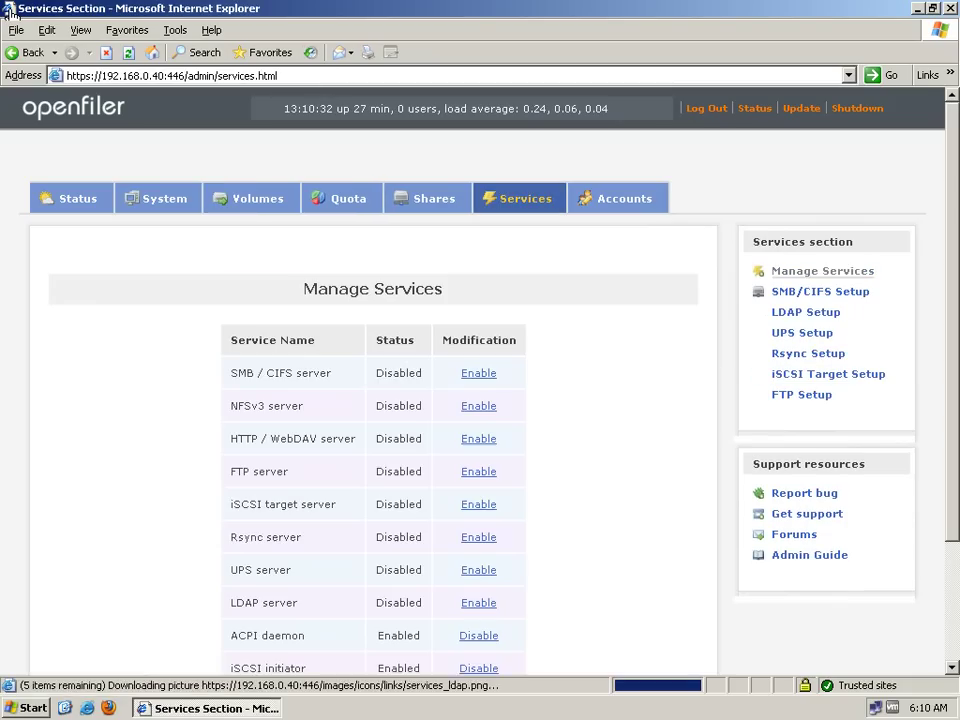
{"action": "left_click", "coordinate": [478, 504]}
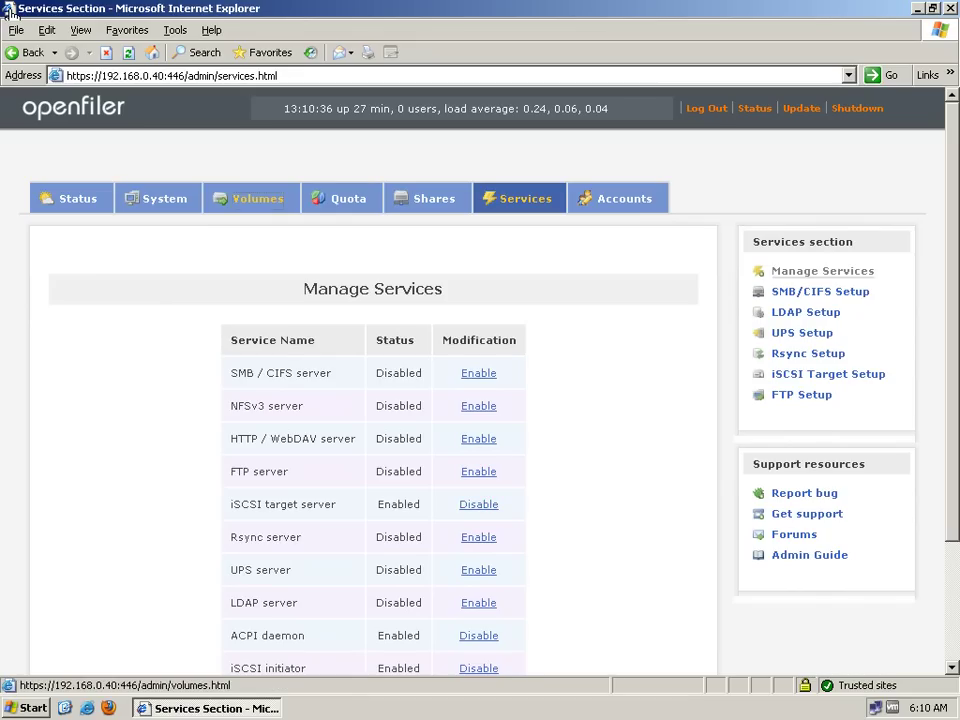
Add target iqn.2006-01.com.openfiler:tsn.7a5c53d4c862 and map Volume1 to it as LUN 0
{"action": "left_click", "coordinate": [258, 198]}
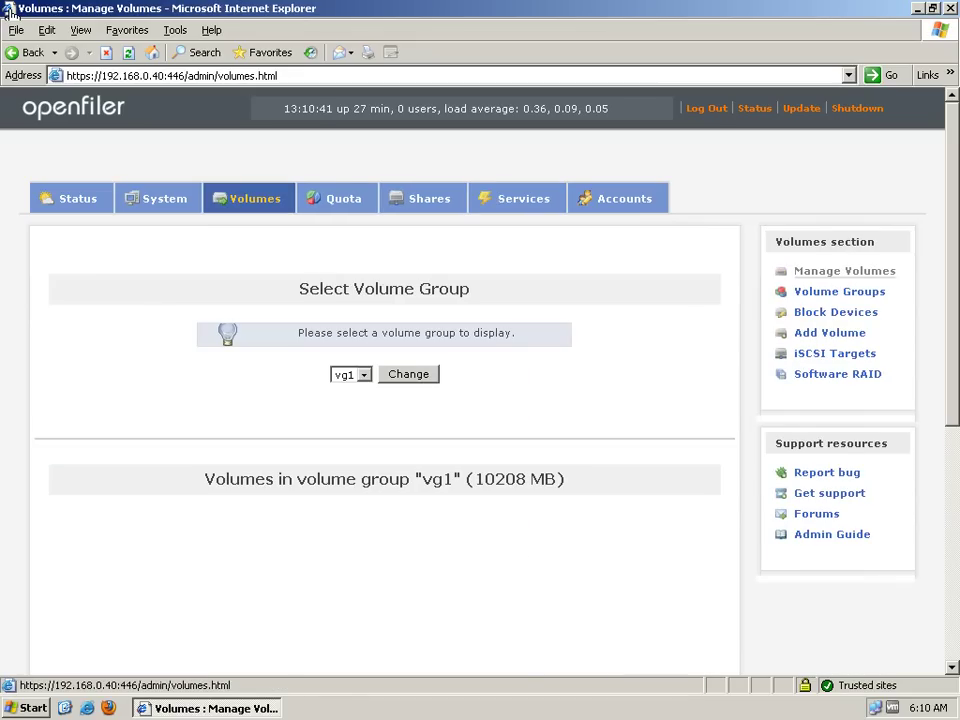
{"action": "left_click", "coordinate": [835, 353]}
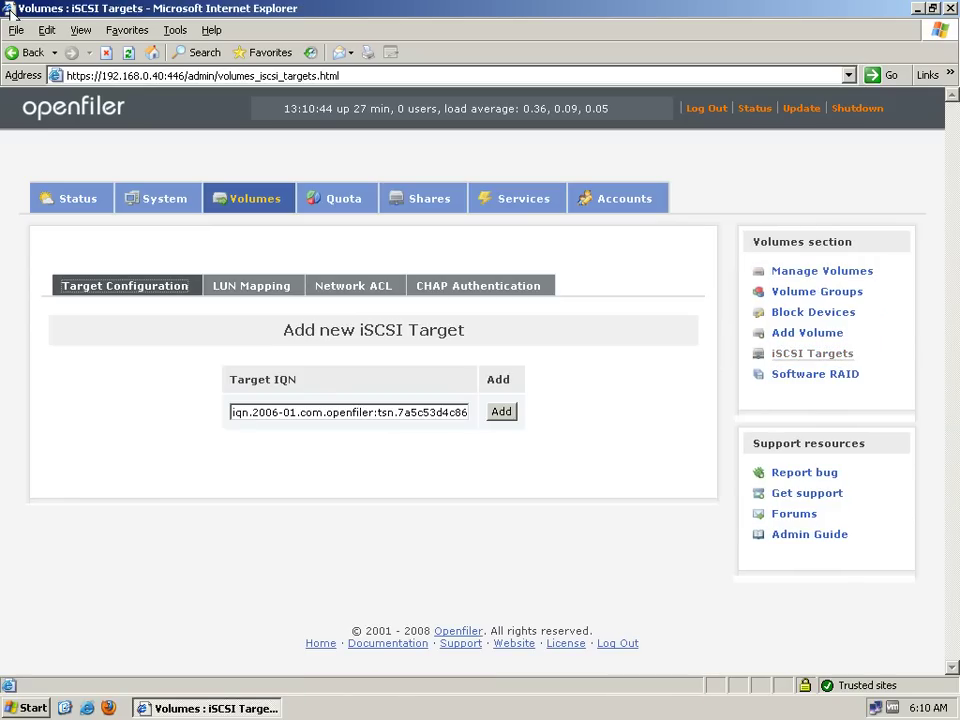
{"action": "key", "text": "Return"}
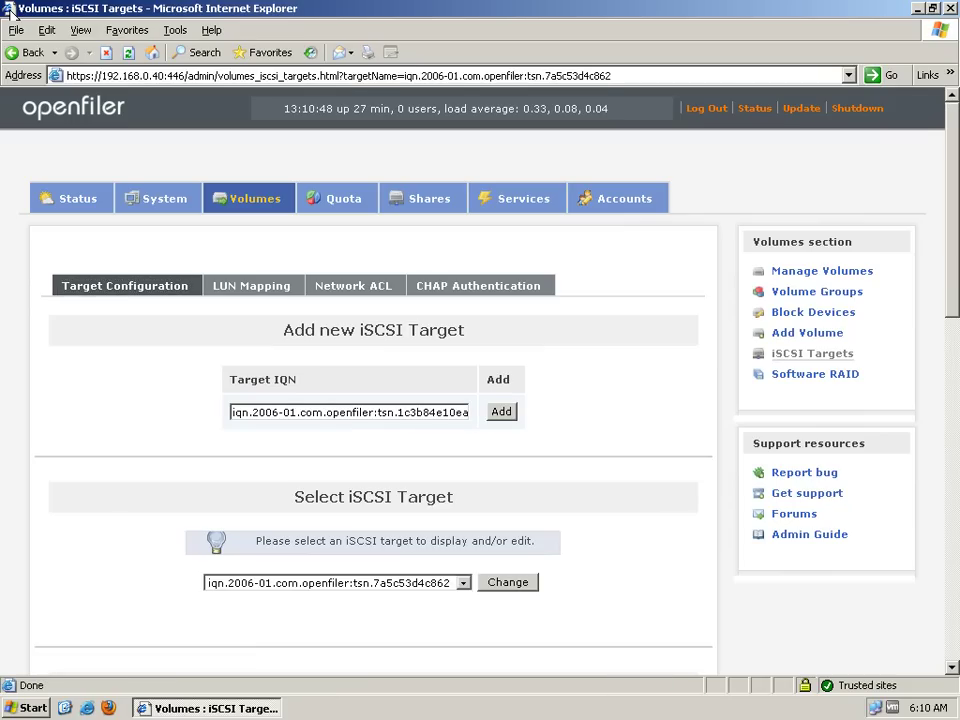
{"action": "left_click", "coordinate": [251, 285]}
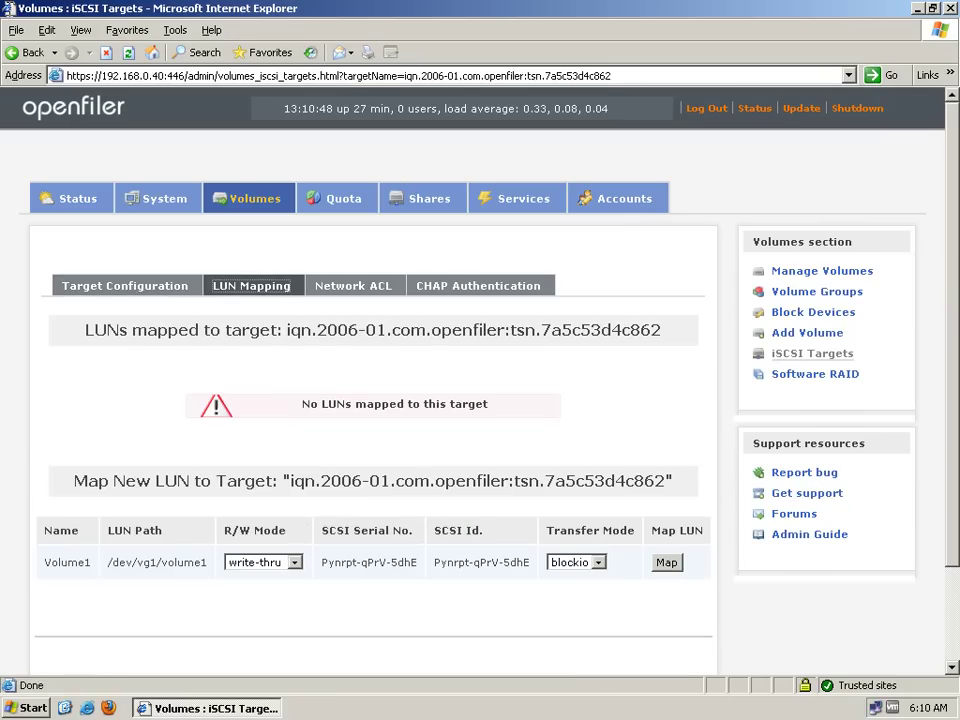
{"action": "left_click", "coordinate": [666, 562]}
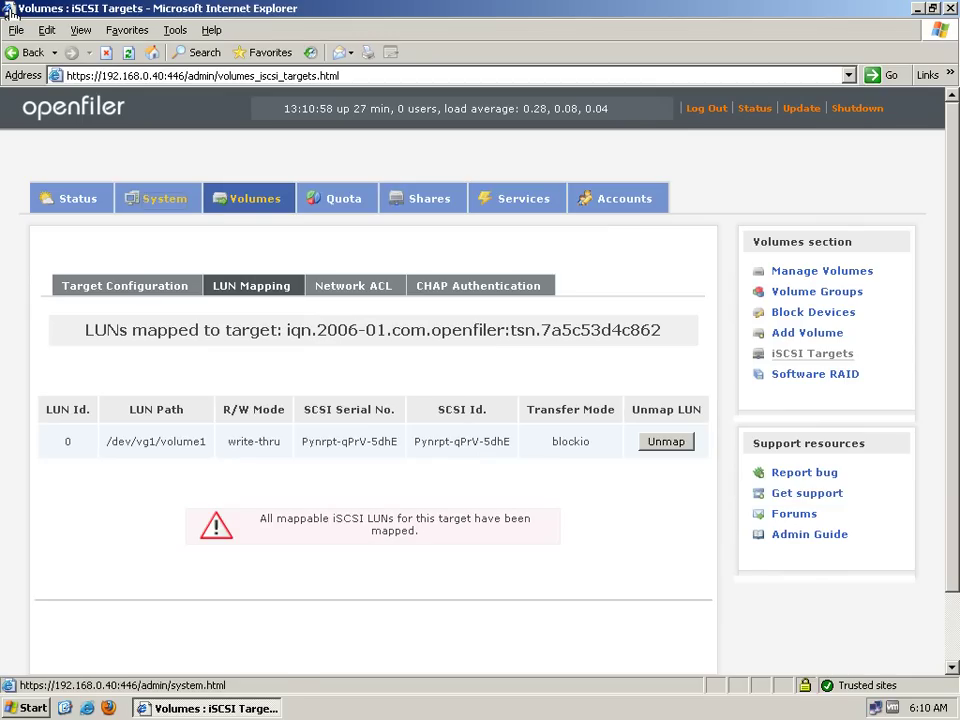
{"action": "left_click", "coordinate": [157, 198]}
Review the System Status overview, then minimize Internet Explorer to the desktop
{"action": "scroll", "coordinate": [10, 12], "scroll_direction": "down", "scroll_amount": 6}
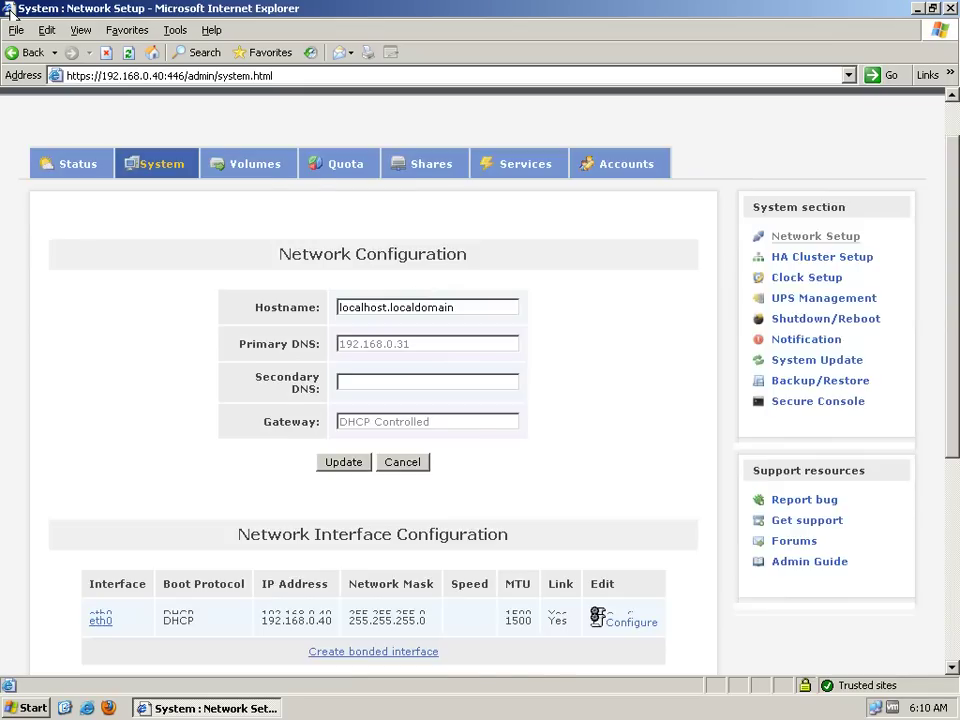
{"action": "scroll", "coordinate": [10, 12], "scroll_direction": "up", "scroll_amount": 6}
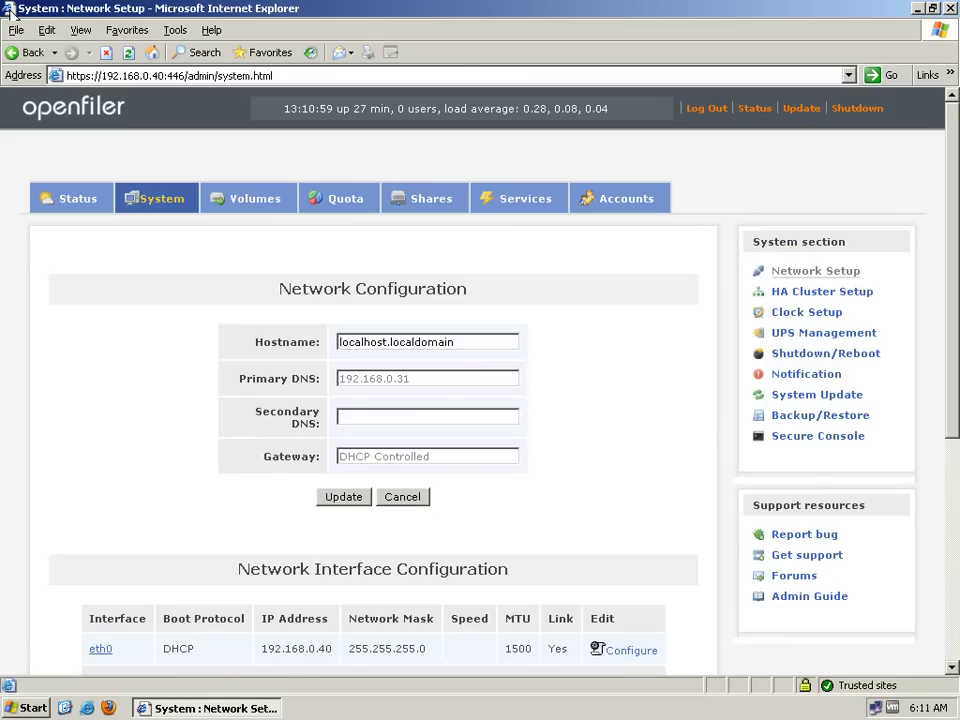
{"action": "left_click", "coordinate": [70, 198]}
{"action": "scroll", "coordinate": [8, 10], "scroll_direction": "down", "scroll_amount": 10}
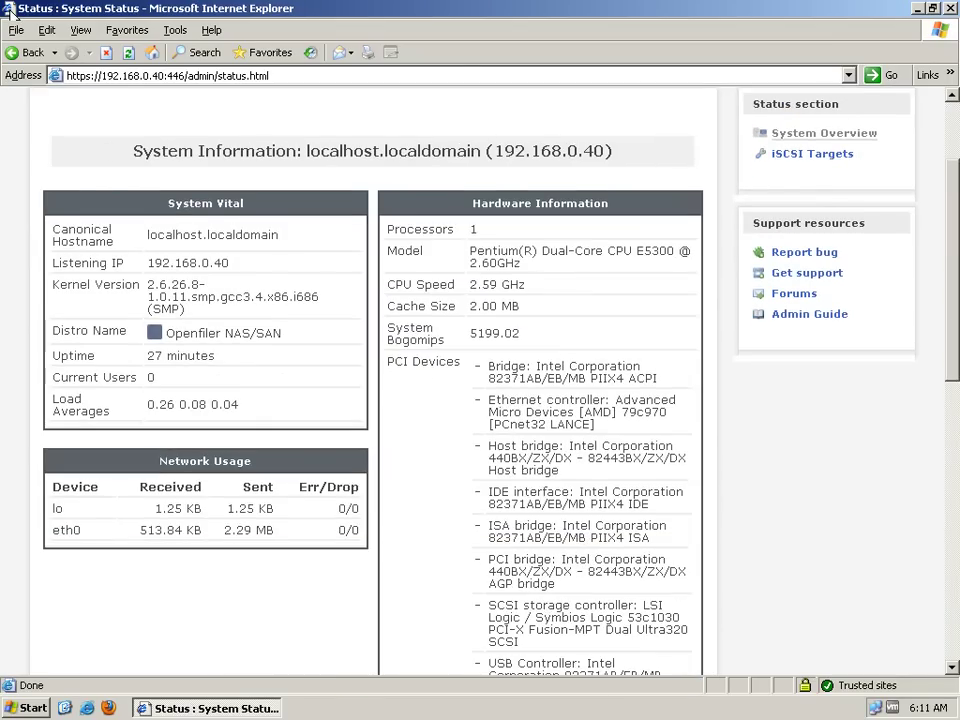
{"action": "scroll", "coordinate": [8, 10], "scroll_direction": "down", "scroll_amount": 4}
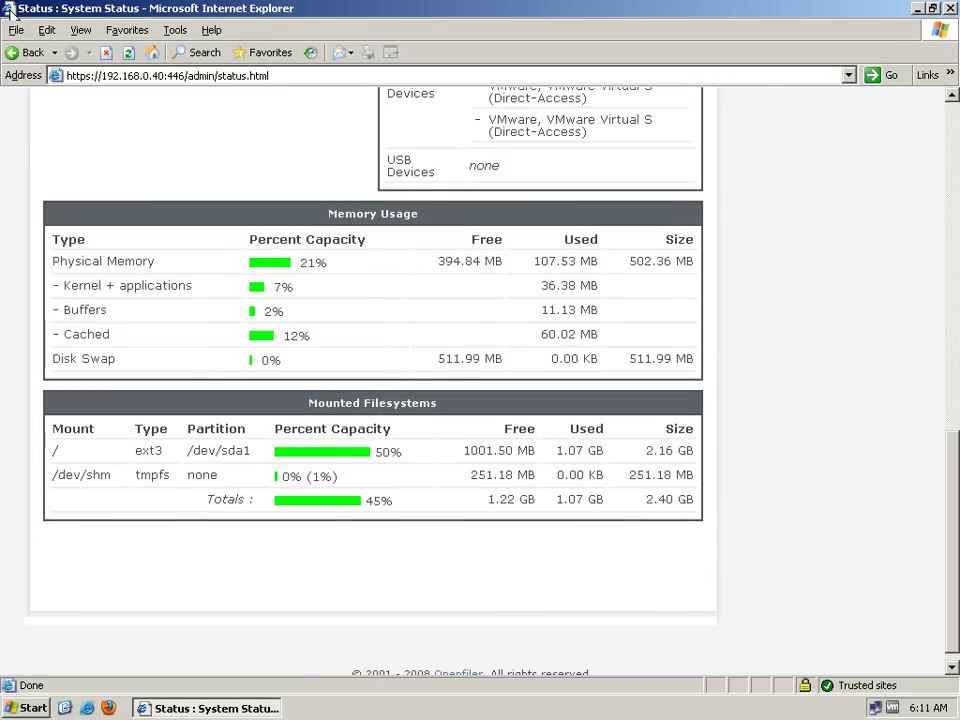
{"action": "scroll", "coordinate": [8, 10], "scroll_direction": "up", "scroll_amount": 14}
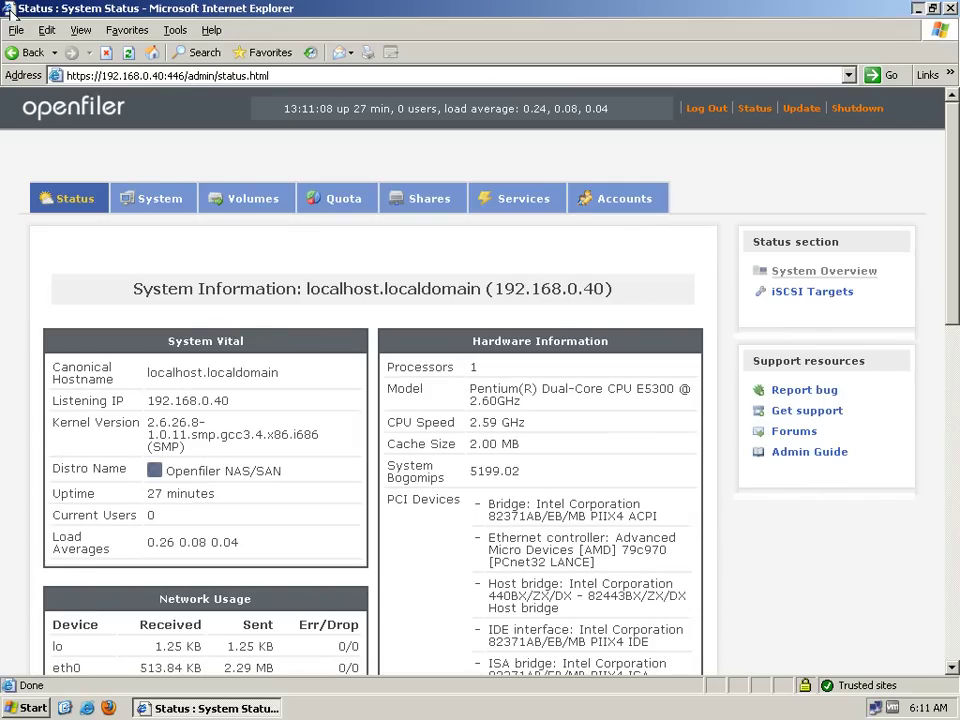
{"action": "key", "text": "super+d"}
Launch the iSCSI Initiator and add target portal 192.168.0.40 for discovery
{"action": "key", "text": "Right"}
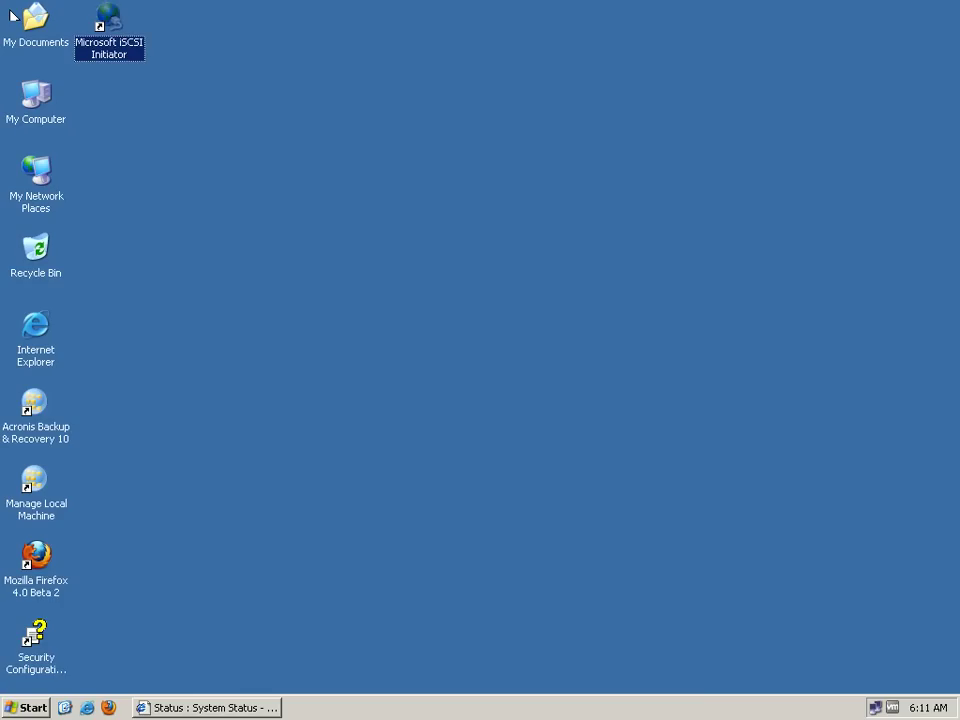
{"action": "key", "text": "Return"}
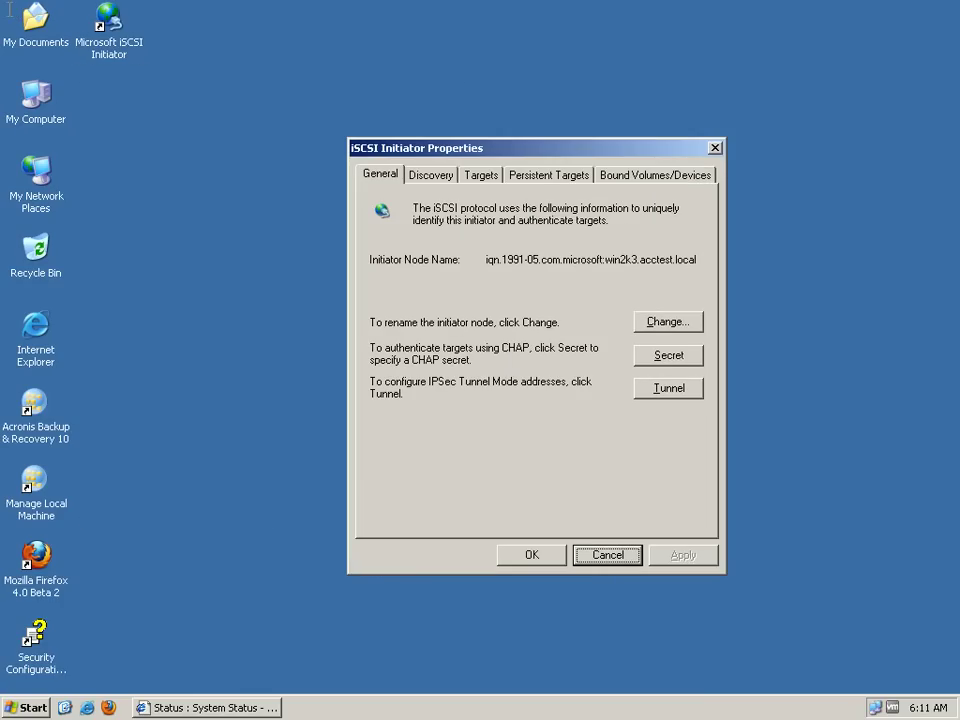
{"action": "key", "text": "ctrl+Tab"}
{"action": "key", "text": "Tab"}
{"action": "key", "text": "Return"}
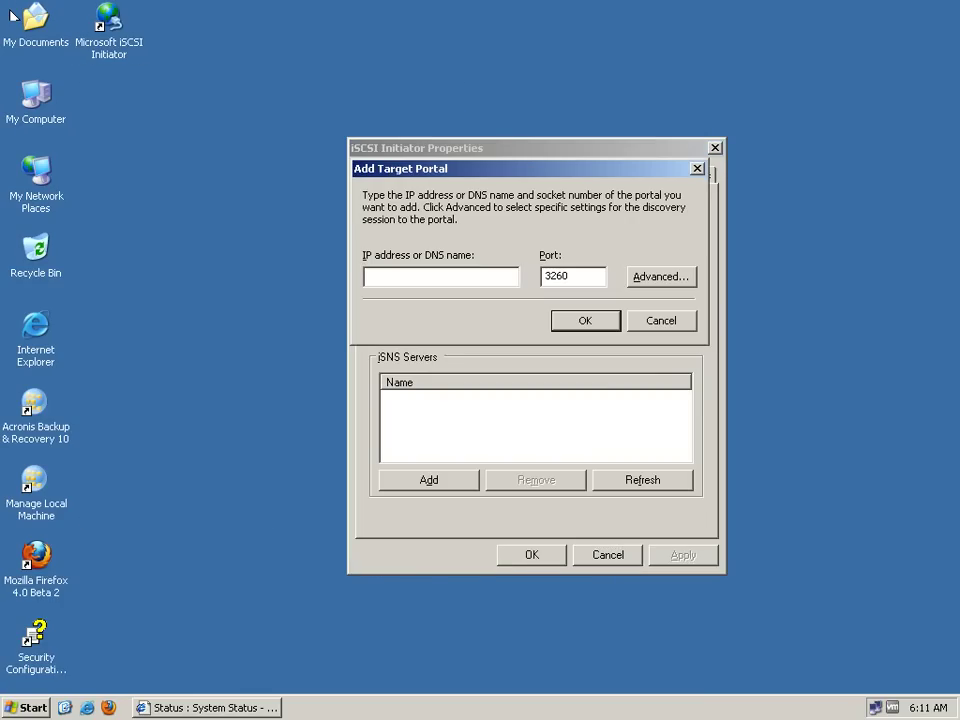
{"action": "type", "text": "192.168.0.40"}
{"action": "left_click", "coordinate": [600, 322]}
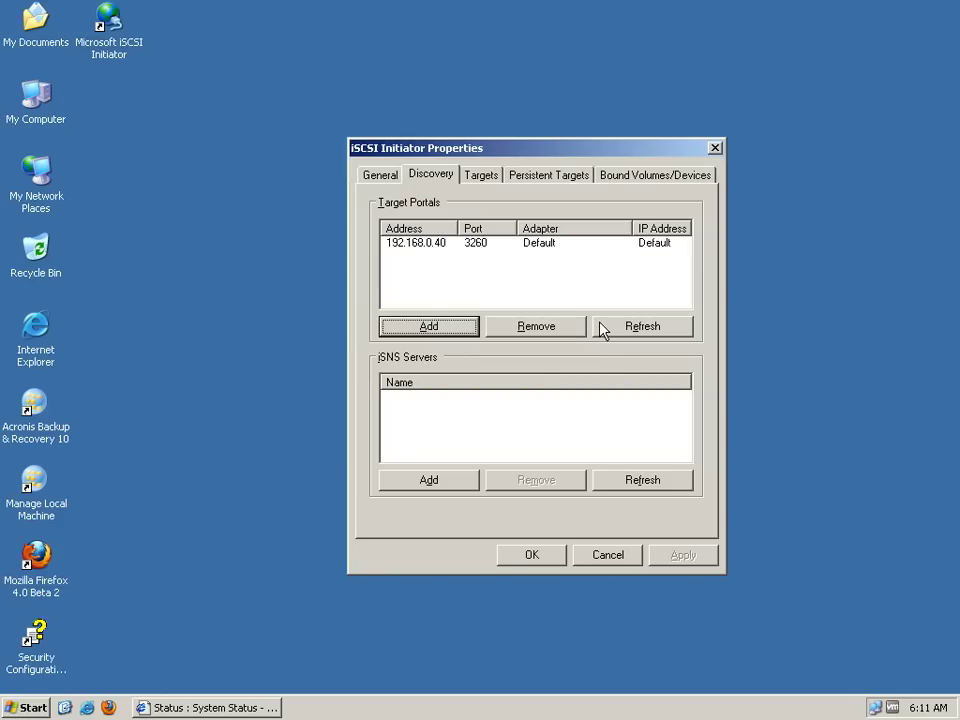
Log on to the discovered Openfiler target with automatic restore at boot, then close the initiator
{"action": "key", "text": "ctrl+Tab"}
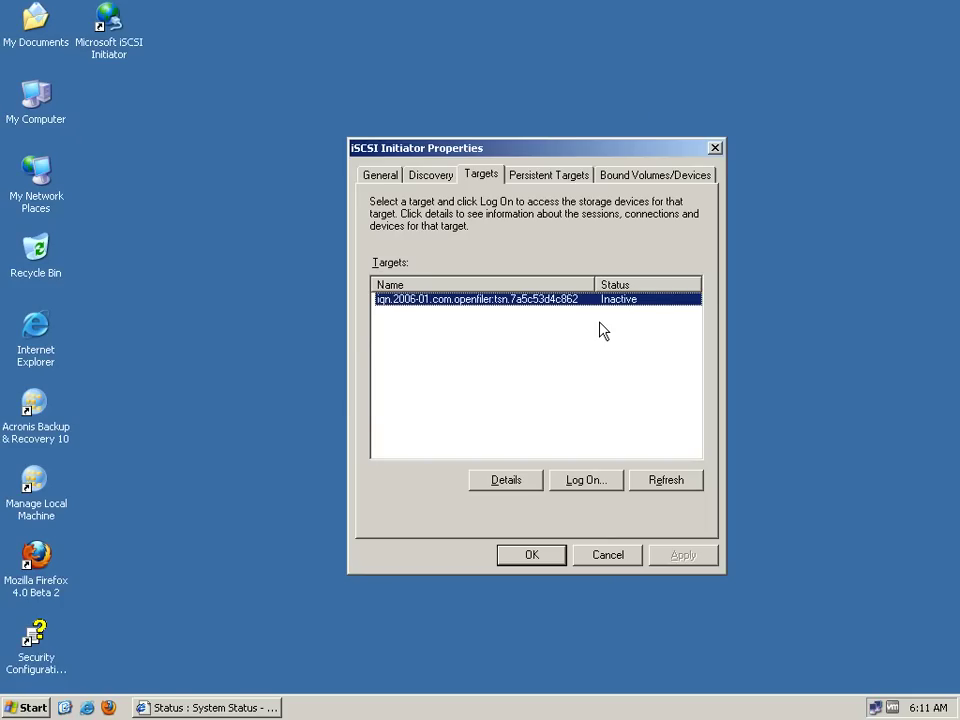
{"action": "key", "text": "alt+l"}
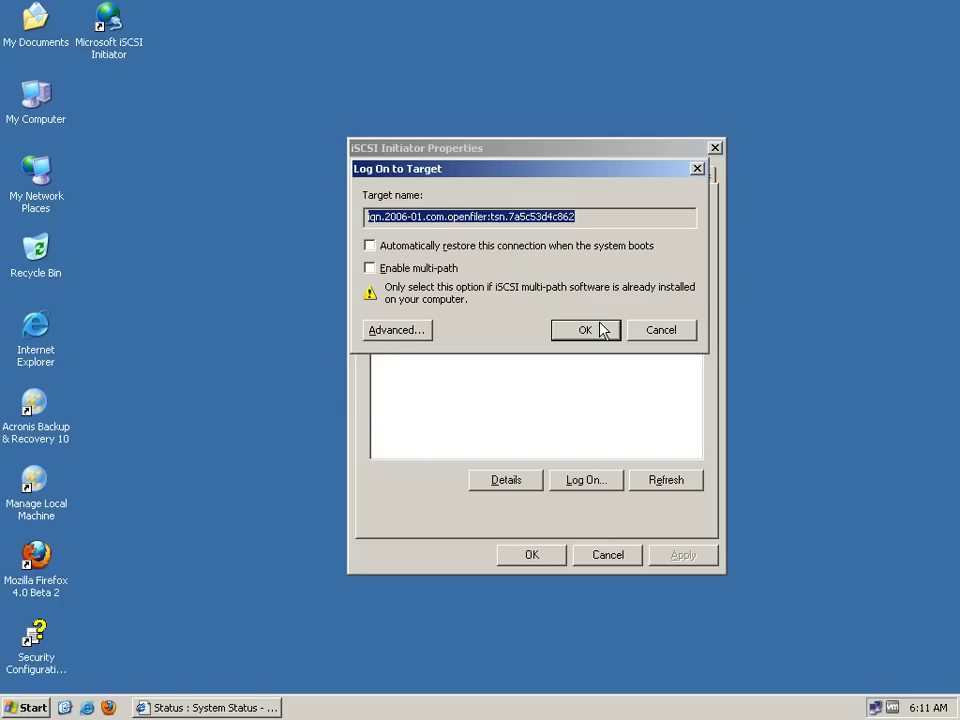
{"action": "key", "text": "alt+r"}
{"action": "key", "text": "Return"}
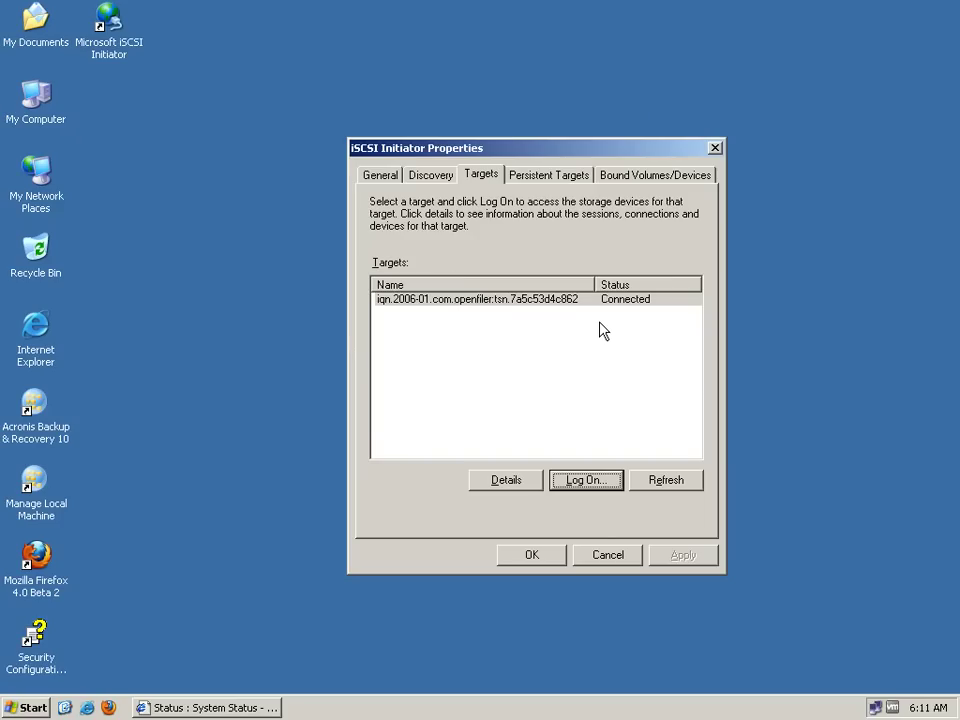
{"action": "key", "text": "Return"}
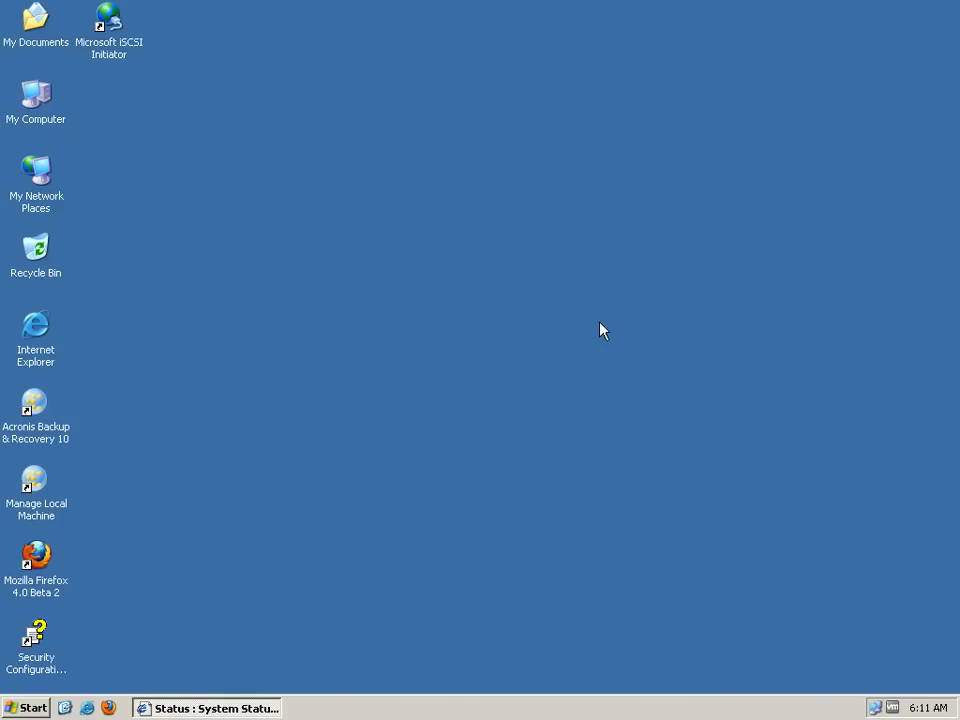
Open Computer Management via Manage on My Computer
{"action": "key", "text": "Down"}
{"action": "key", "text": "shift+F10"}
{"action": "key", "text": "Down"}
{"action": "key", "text": "Down"}
{"action": "key", "text": "Down"}
{"action": "key", "text": "Down"}
{"action": "key", "text": "Return"}
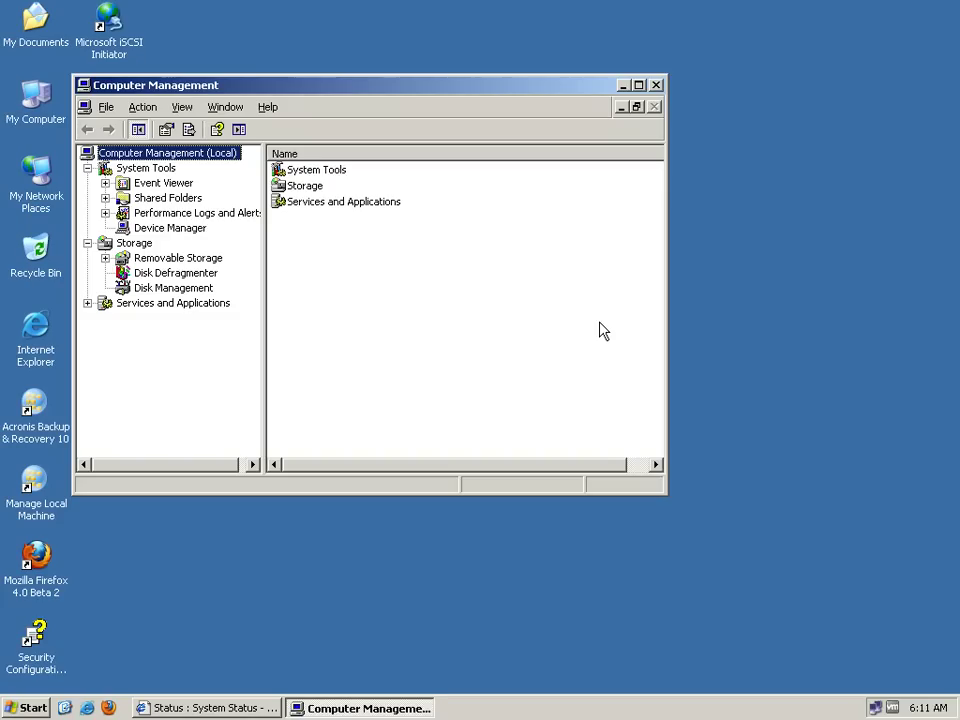
Open Disk Management and complete the Initialize Disk wizard for Disk 1
{"action": "key", "text": "Down"}
{"action": "key", "text": "Down"}
{"action": "key", "text": "Down"}
{"action": "key", "text": "Down"}
{"action": "key", "text": "Down"}
{"action": "key", "text": "Down"}
{"action": "key", "text": "Down"}
{"action": "key", "text": "Down"}
{"action": "key", "text": "Down"}
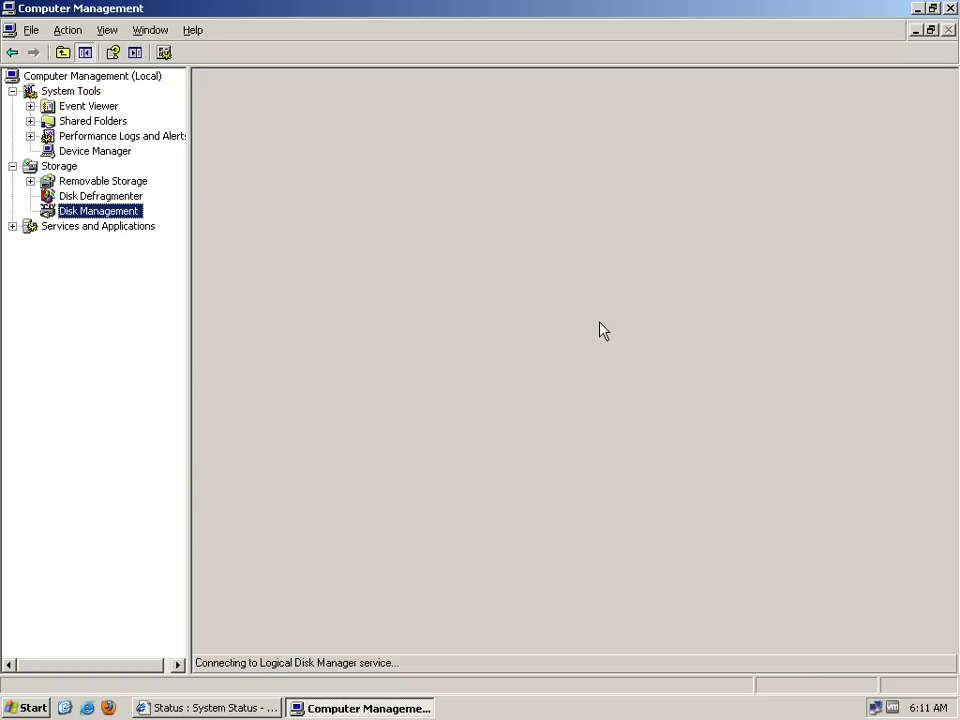
{"action": "key", "text": "Return"}
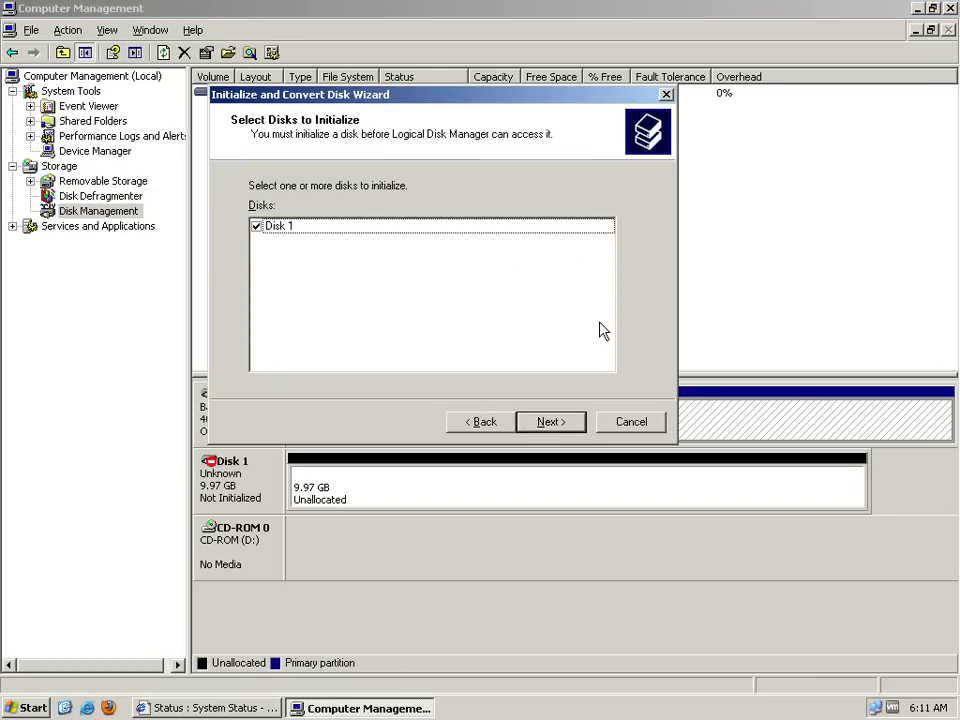
{"action": "key", "text": "Return"}
{"action": "key", "text": "Return"}
{"action": "key", "text": "Return"}
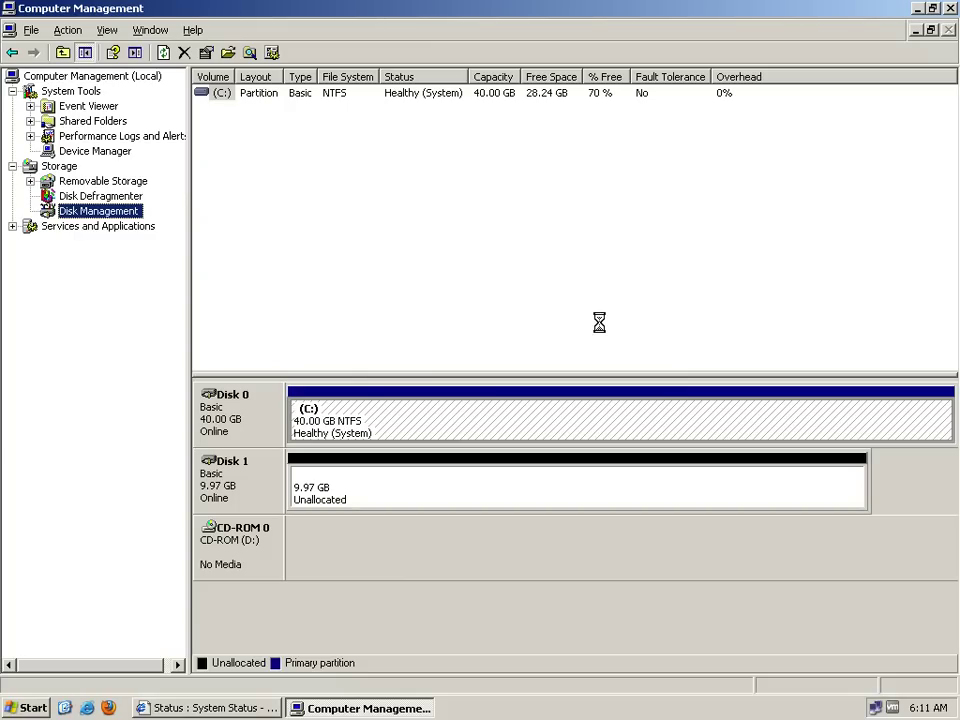
Run the New Partition wizard on Disk 1 and enter volume label 'Openfiler_Storage'
{"action": "key", "text": "Return"}
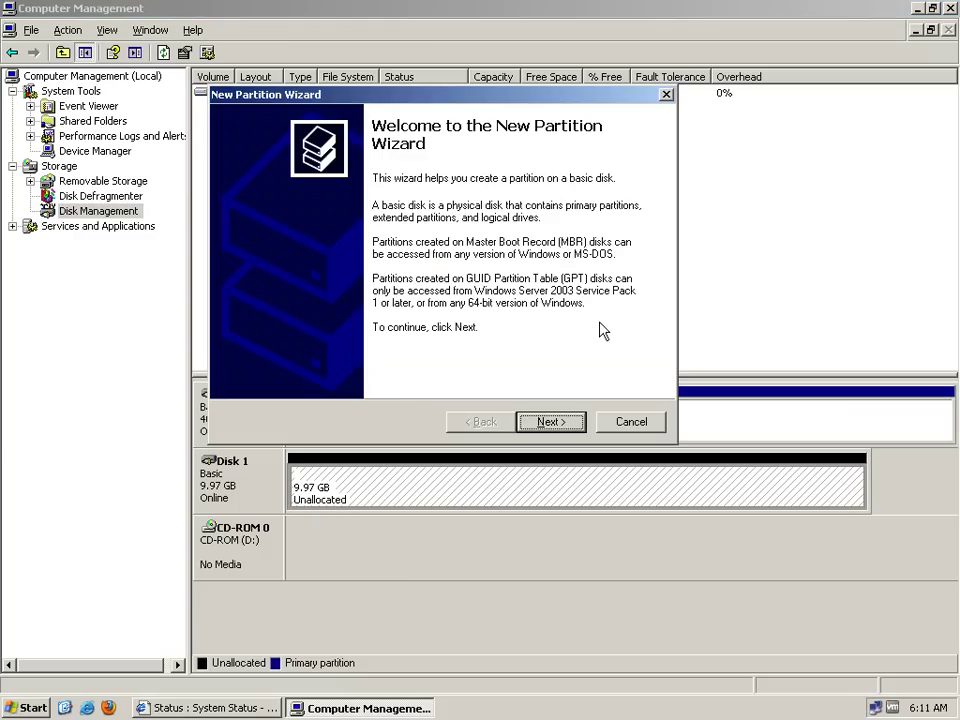
{"action": "key", "text": "Return"}
{"action": "key", "text": "Return"}
{"action": "key", "text": "Return"}
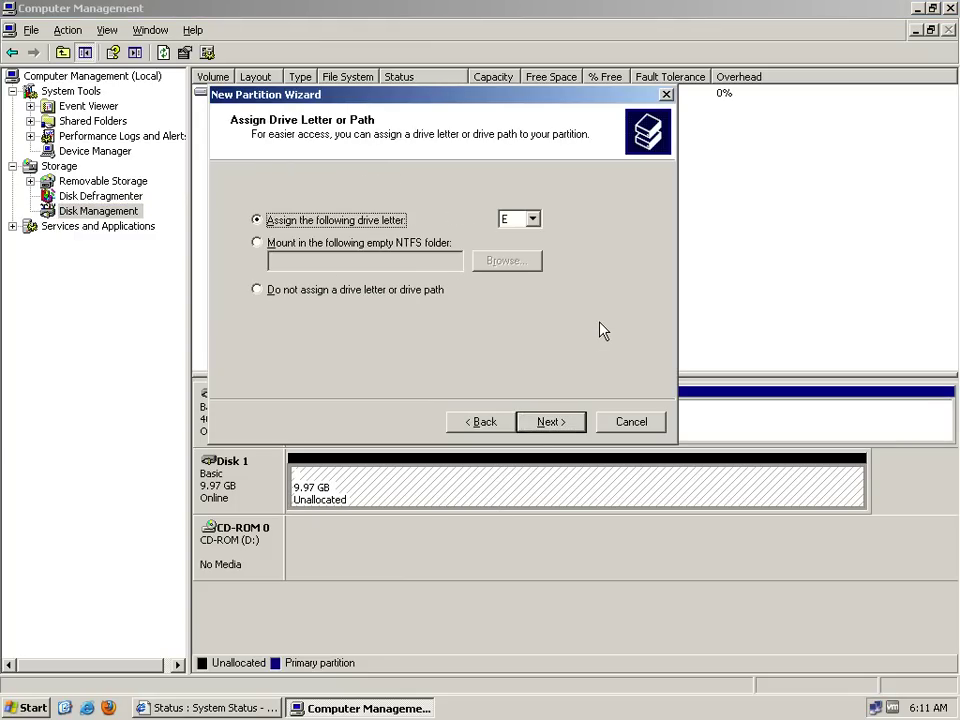
{"action": "key", "text": "Return"}
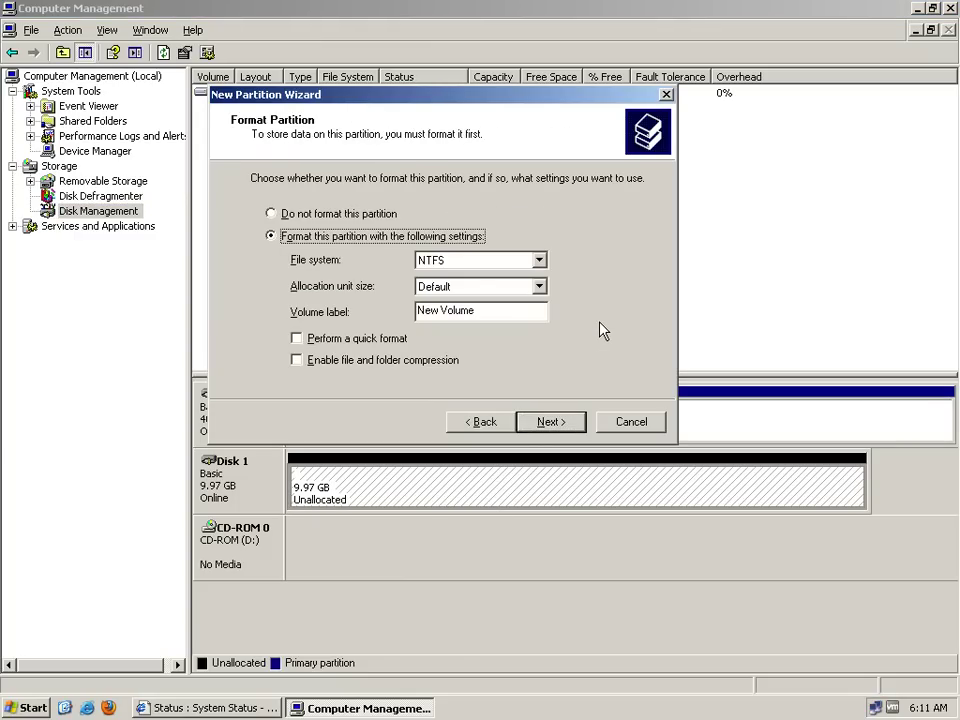
{"action": "key", "text": "Tab"}
{"action": "key", "text": "Tab"}
{"action": "key", "text": "Tab"}
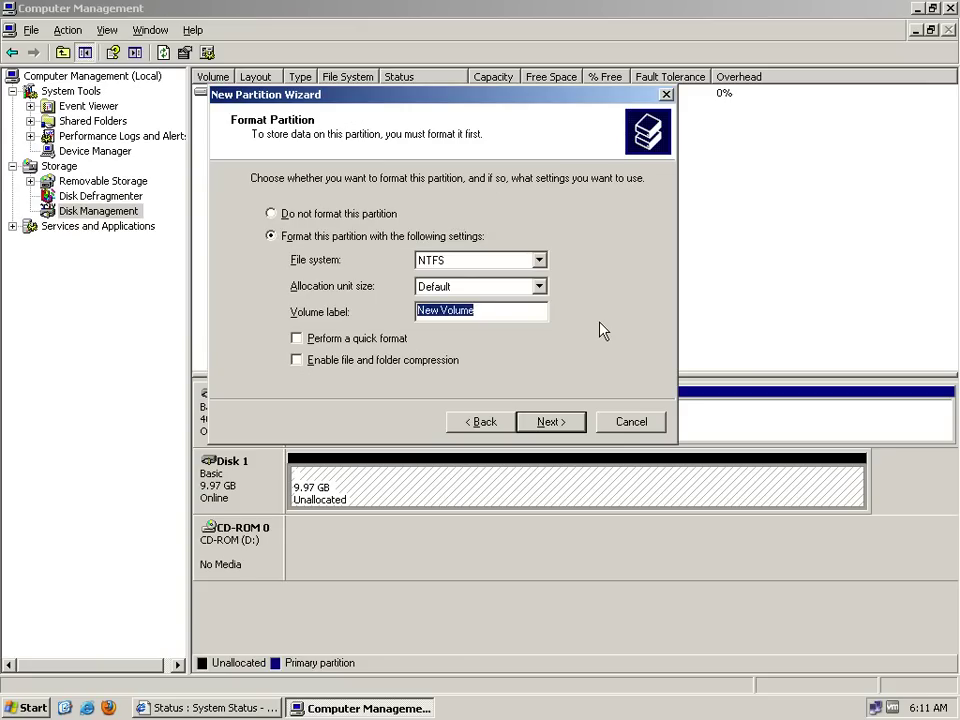
{"action": "type", "text": "Op"}
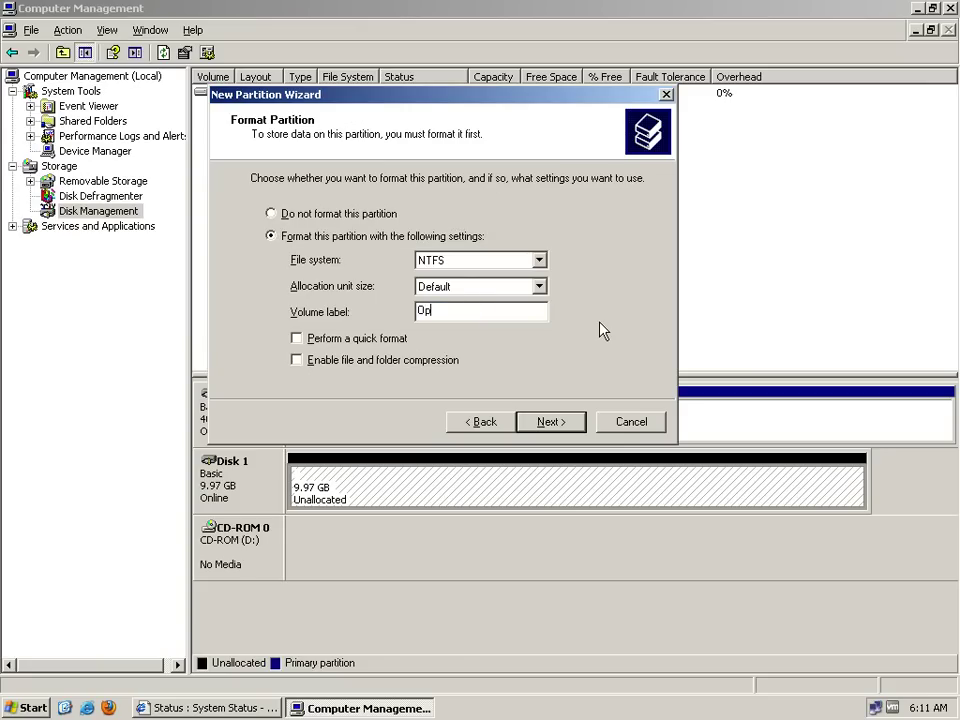
{"action": "type", "text": "enfiler_Storage"}
Finish the wizard to create and format the NTFS E: partition
{"action": "left_click", "coordinate": [527, 413]}
{"action": "left_click", "coordinate": [527, 413]}
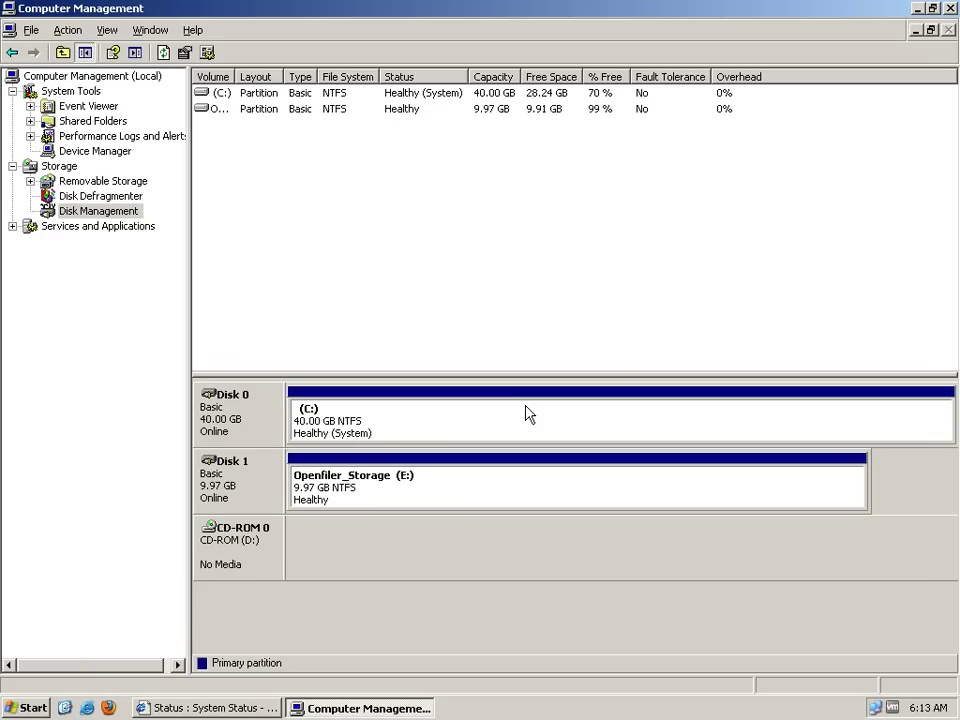
Close Computer Management and open My Computer maximized
{"action": "key", "text": "alt+F4"}
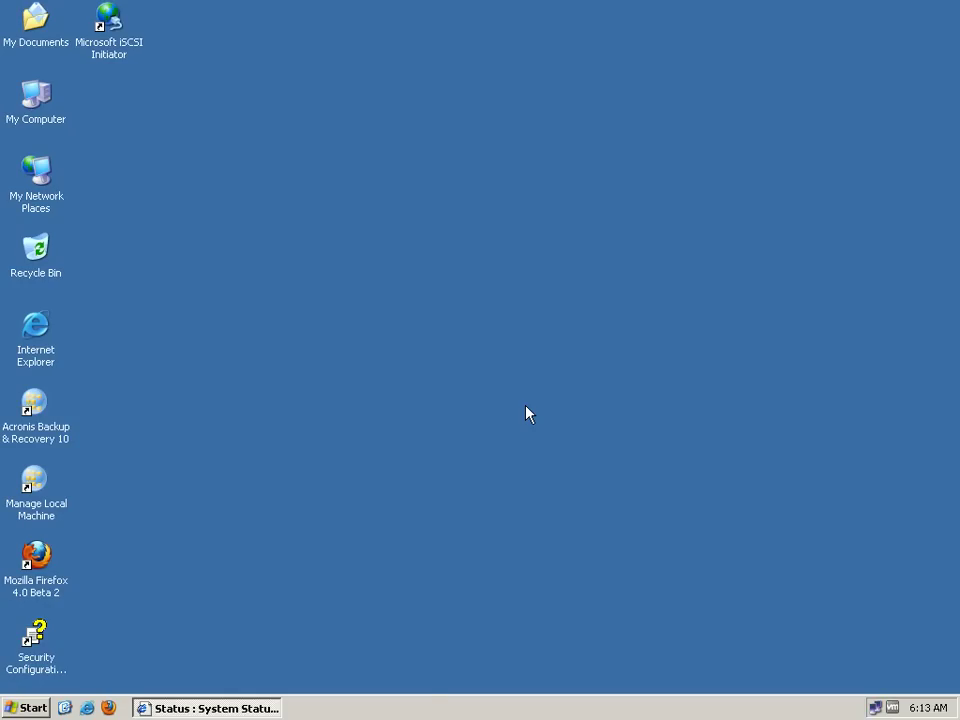
{"action": "key", "text": "super+e"}
{"action": "key", "text": "alt+space"}
{"action": "key", "text": "x"}
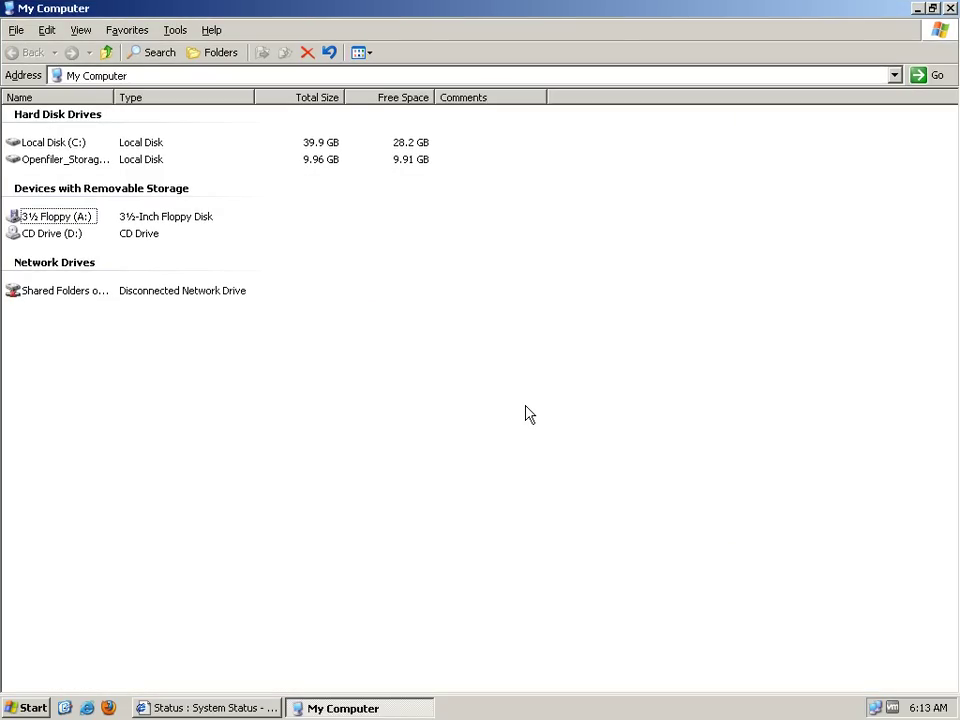
Open the Openfiler_Storage (E:) drive to check it, then return to the drive list
{"action": "key", "text": "Up"}
{"action": "key", "text": "Return"}
{"action": "key", "text": "BackSpace"}
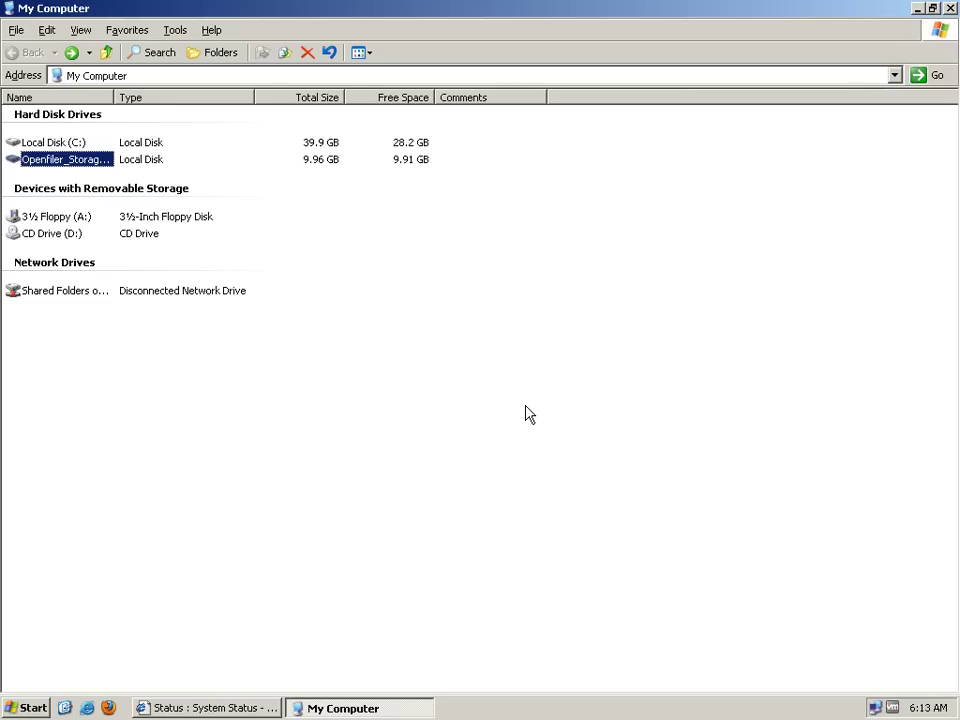